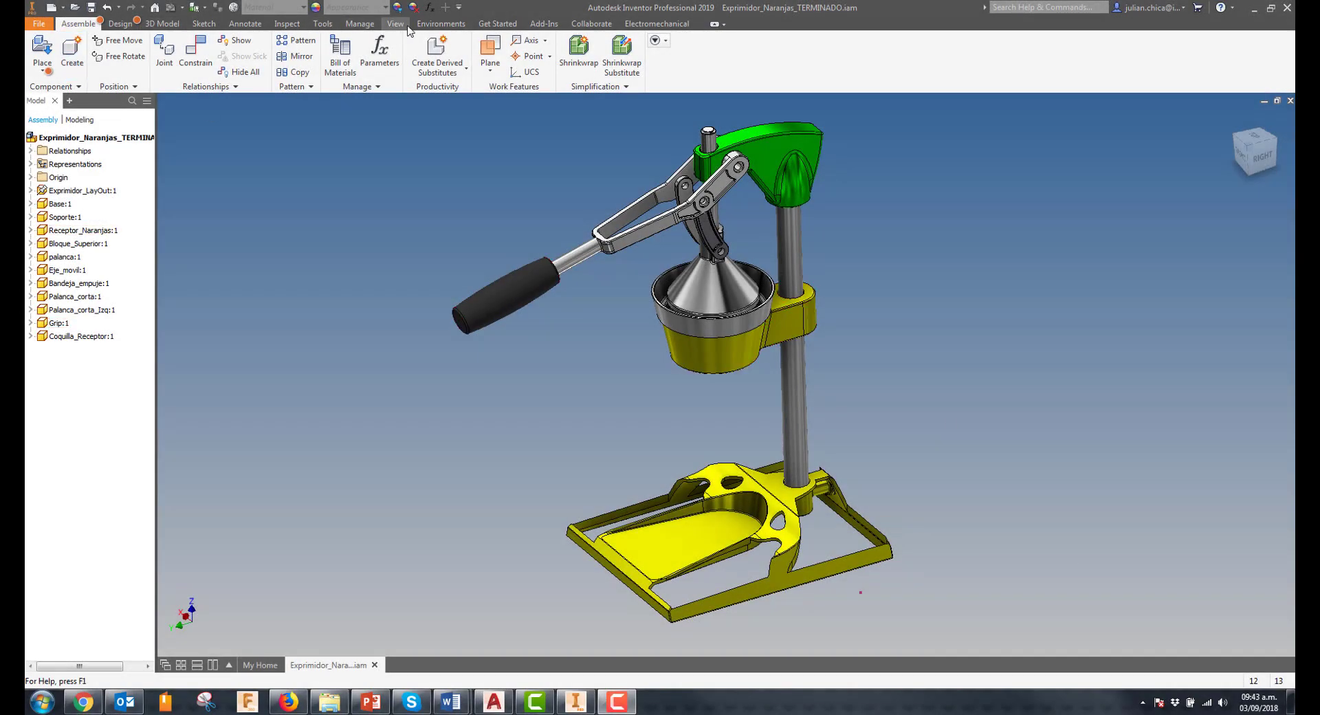
# - Show the Collaborate ribbon tools for the Exprimidor_Naranjas_TERMINADO.iam assembly
pyautogui.click(599, 26)
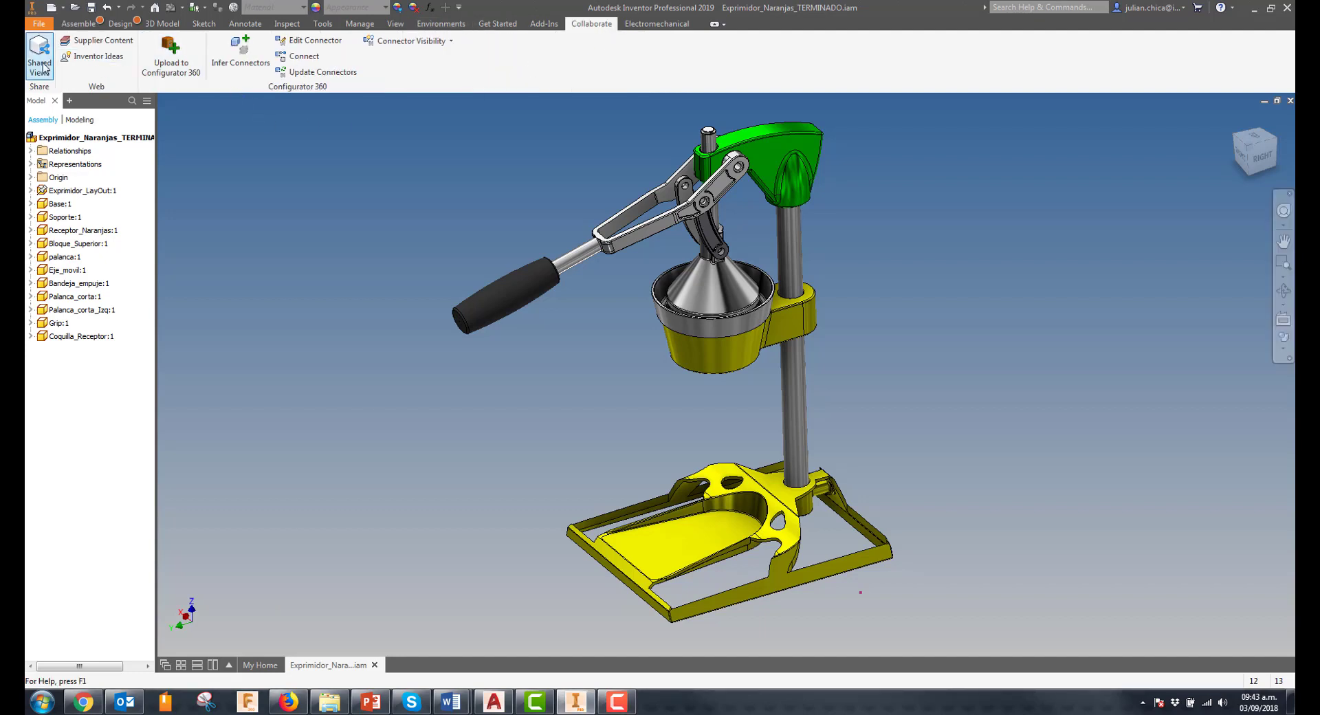
# - Open the Shared Views panel and sign in to list the three existing collaborations
pyautogui.click(42, 62)
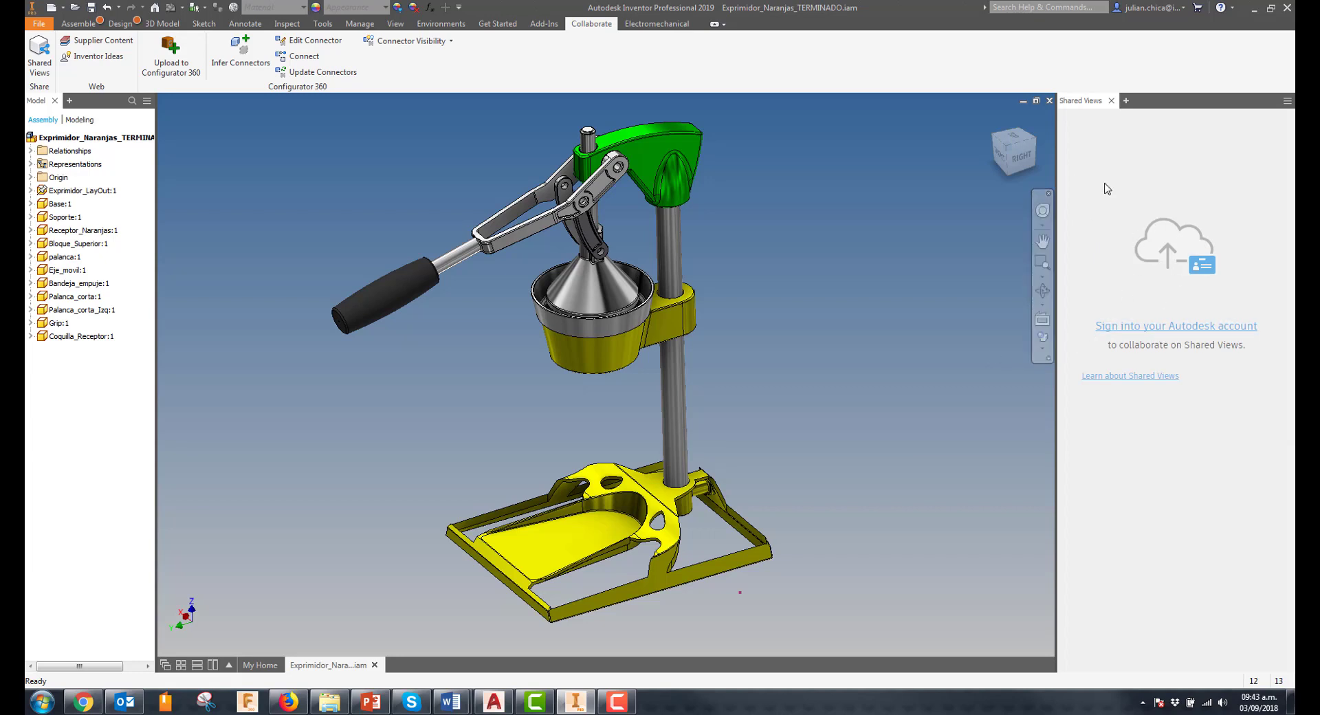
pyautogui.click(1154, 327)
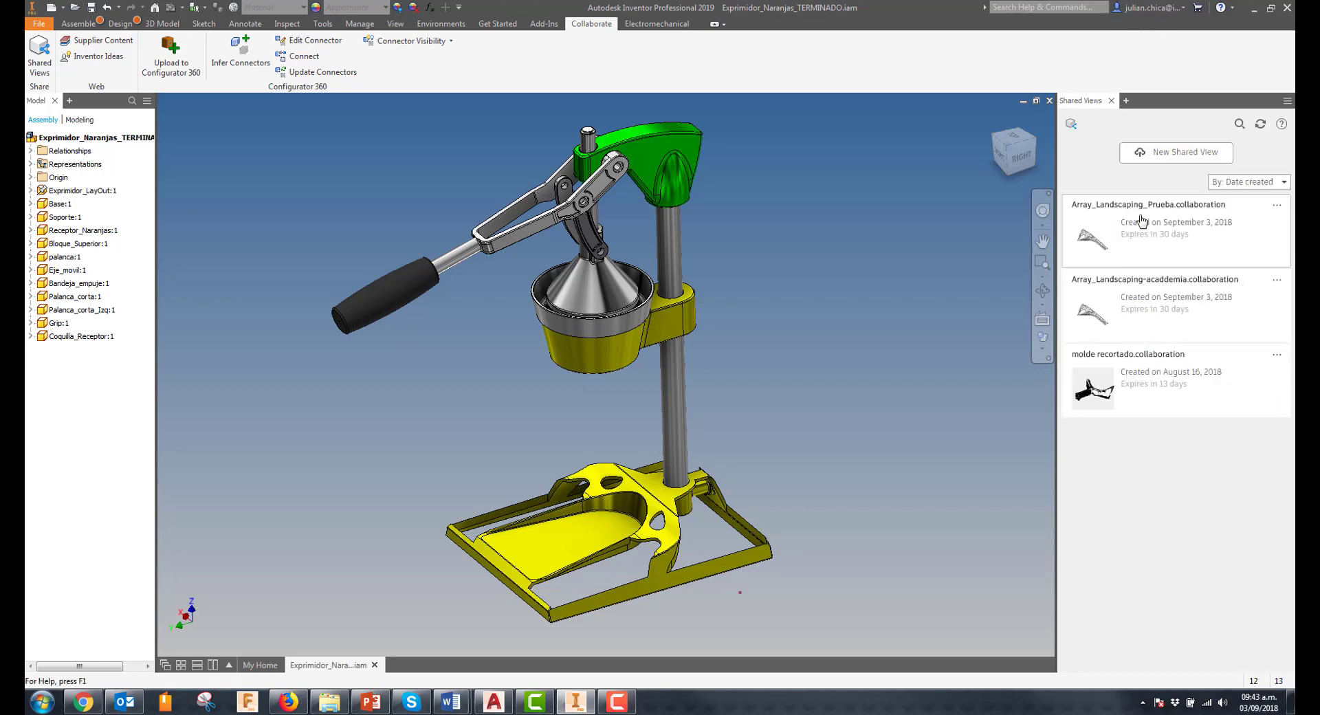
# - Create a new shared view named Exprimidor_Naranjas_TERMINADO and upload the assembly
pyautogui.click(1175, 160)
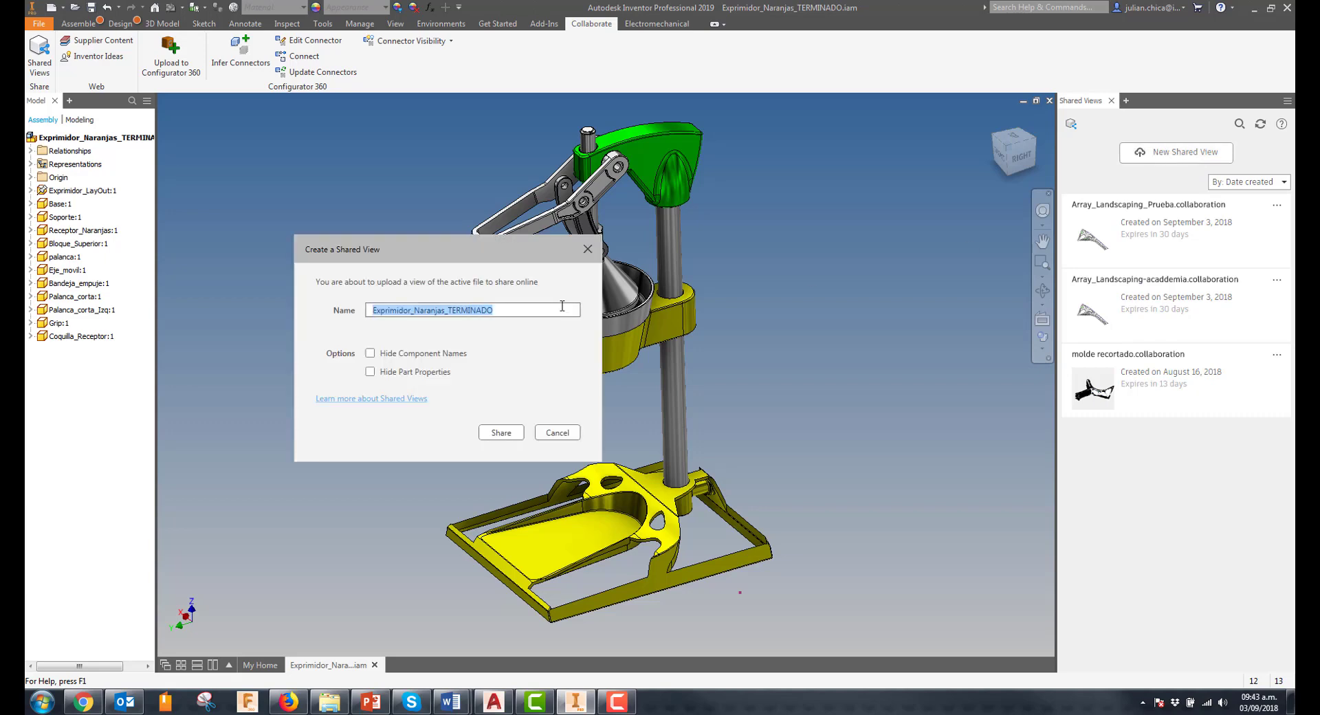
pyautogui.click(506, 314)
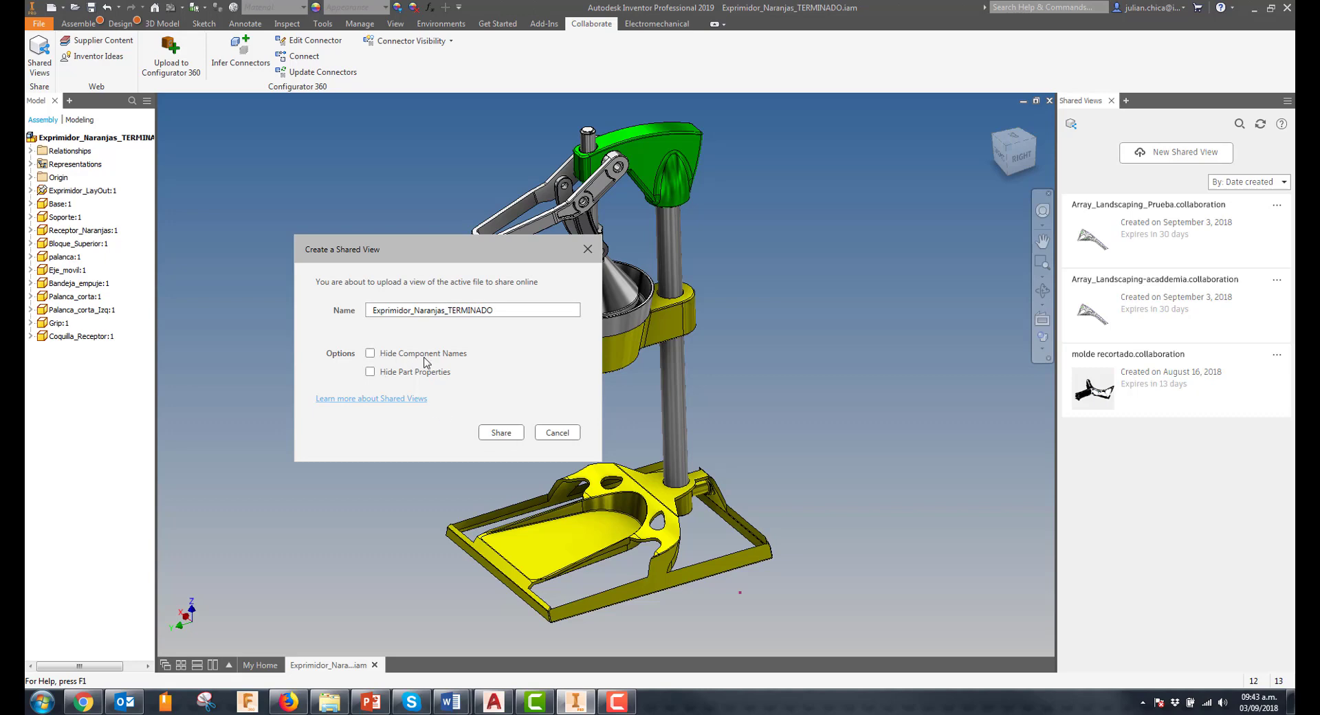
pyautogui.click(501, 433)
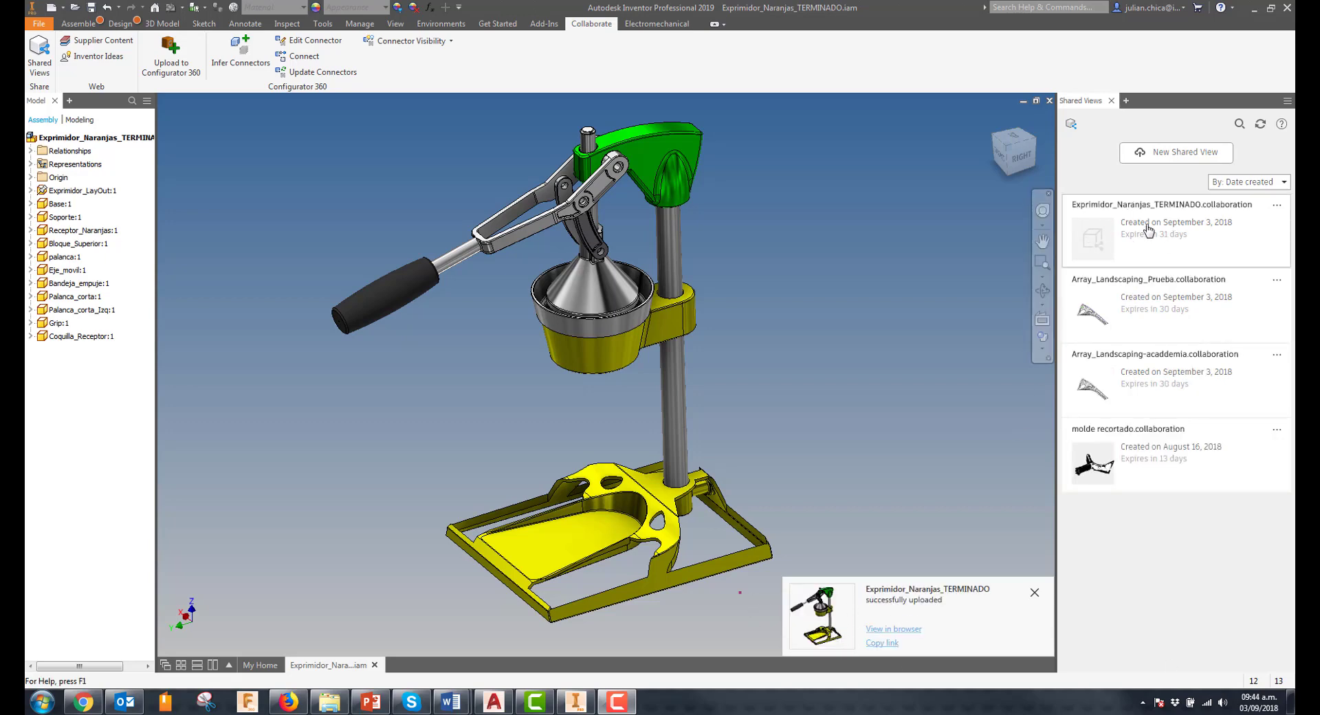
# - Copy the link of the new Exprimidor_Naranjas_TERMINADO shared view
pyautogui.click(1277, 204)
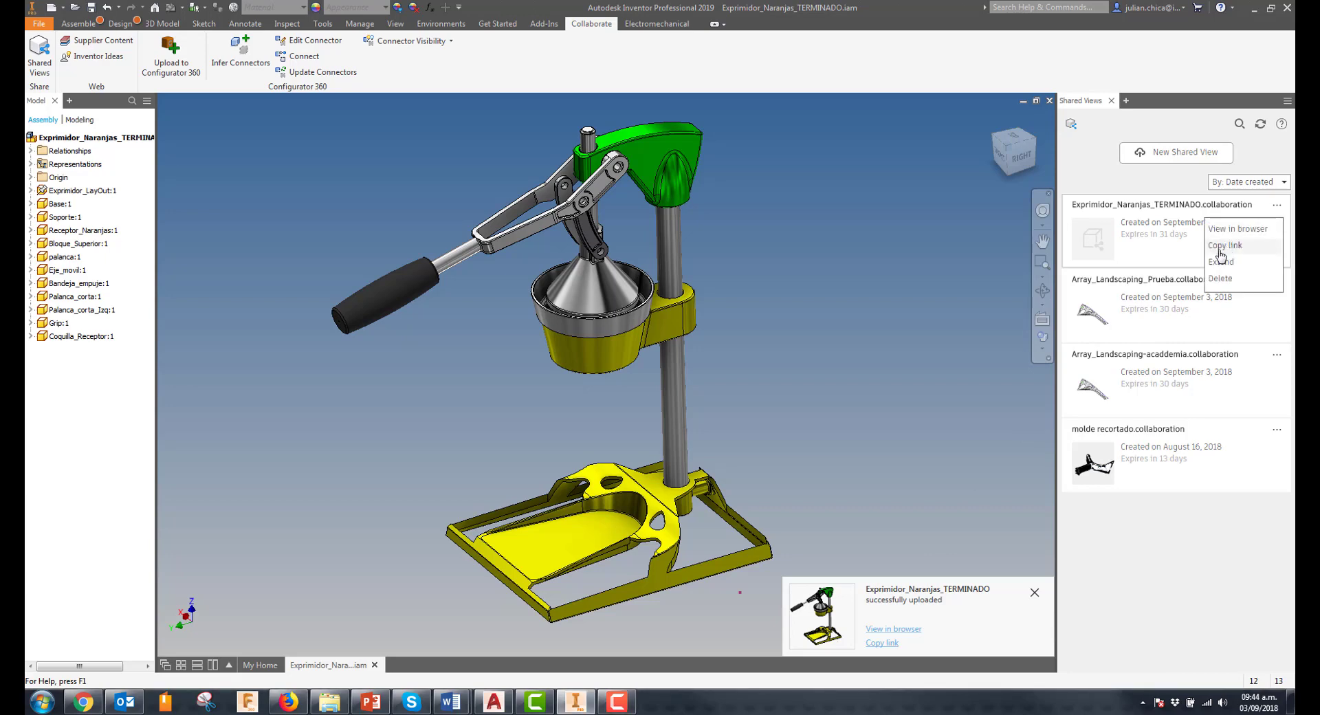
pyautogui.click(1221, 251)
pyautogui.click(1277, 206)
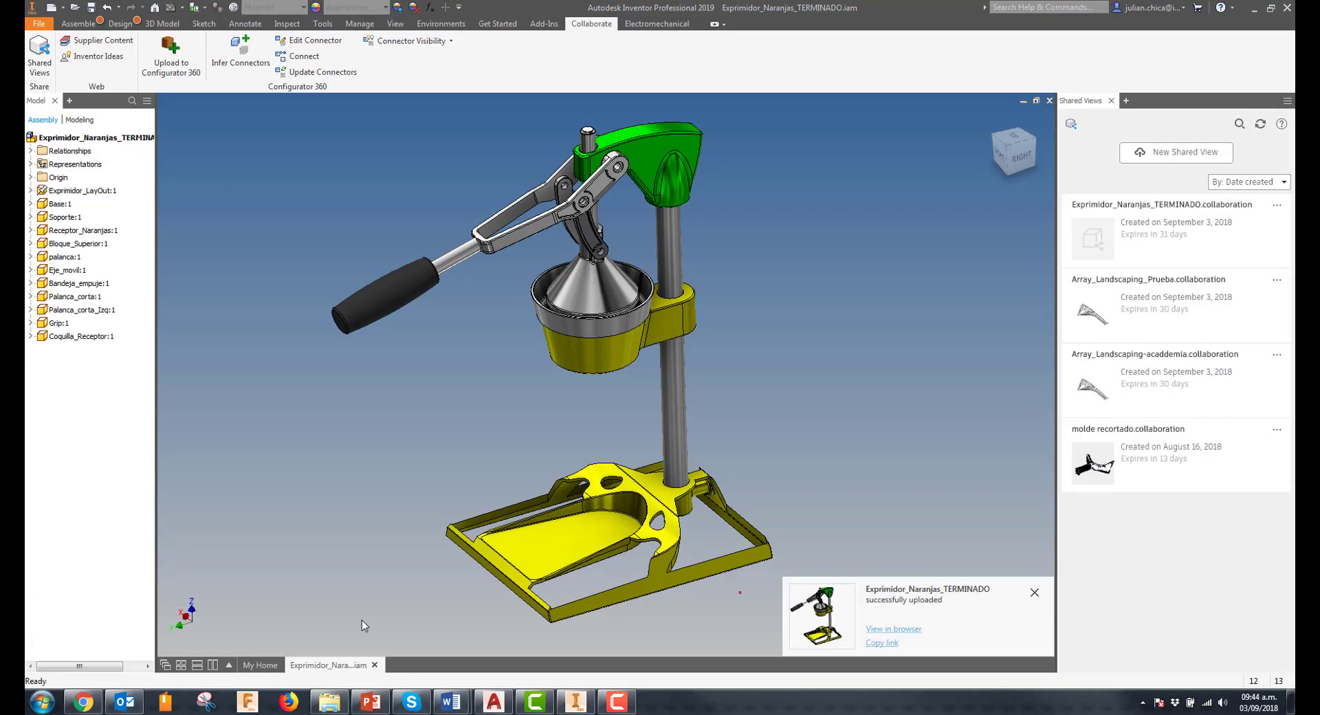
# - Load the copied shared-view link in the private Firefox window to open the juicer in Autodesk Viewer
pyautogui.click(288, 701)
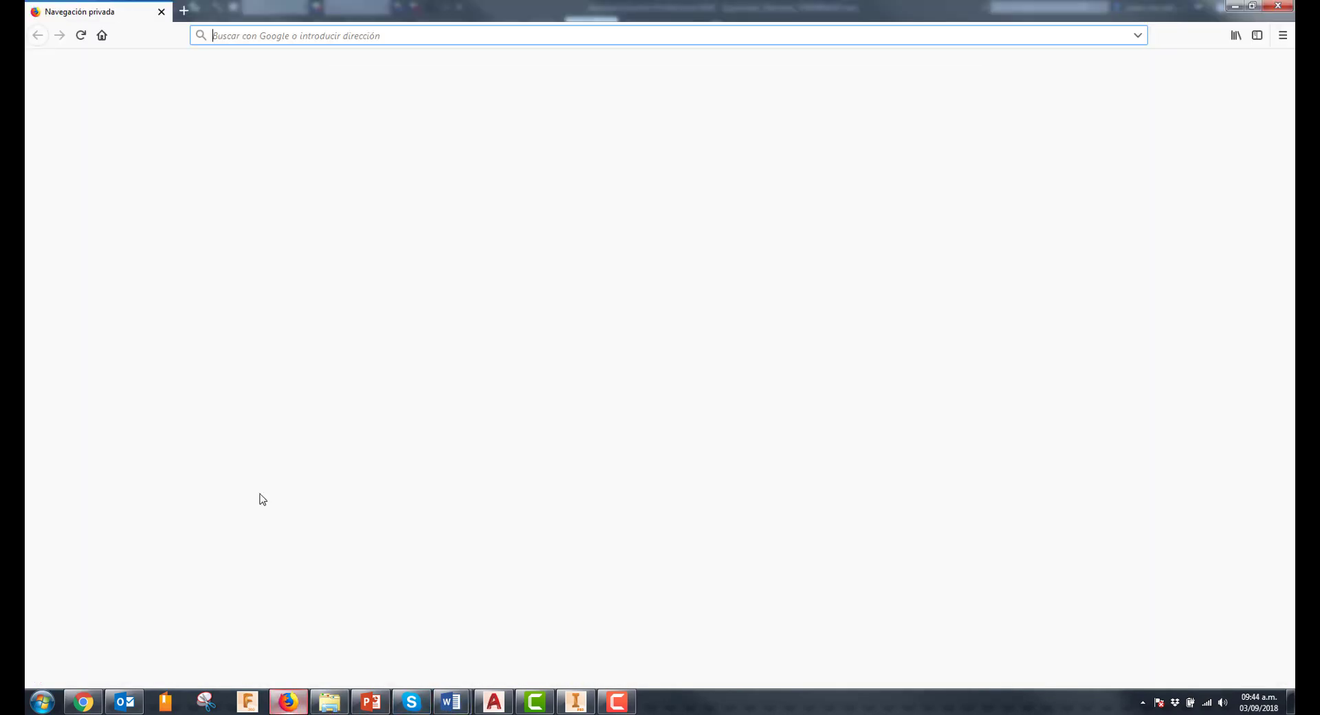
pyautogui.hotkey('ctrl', 'v')
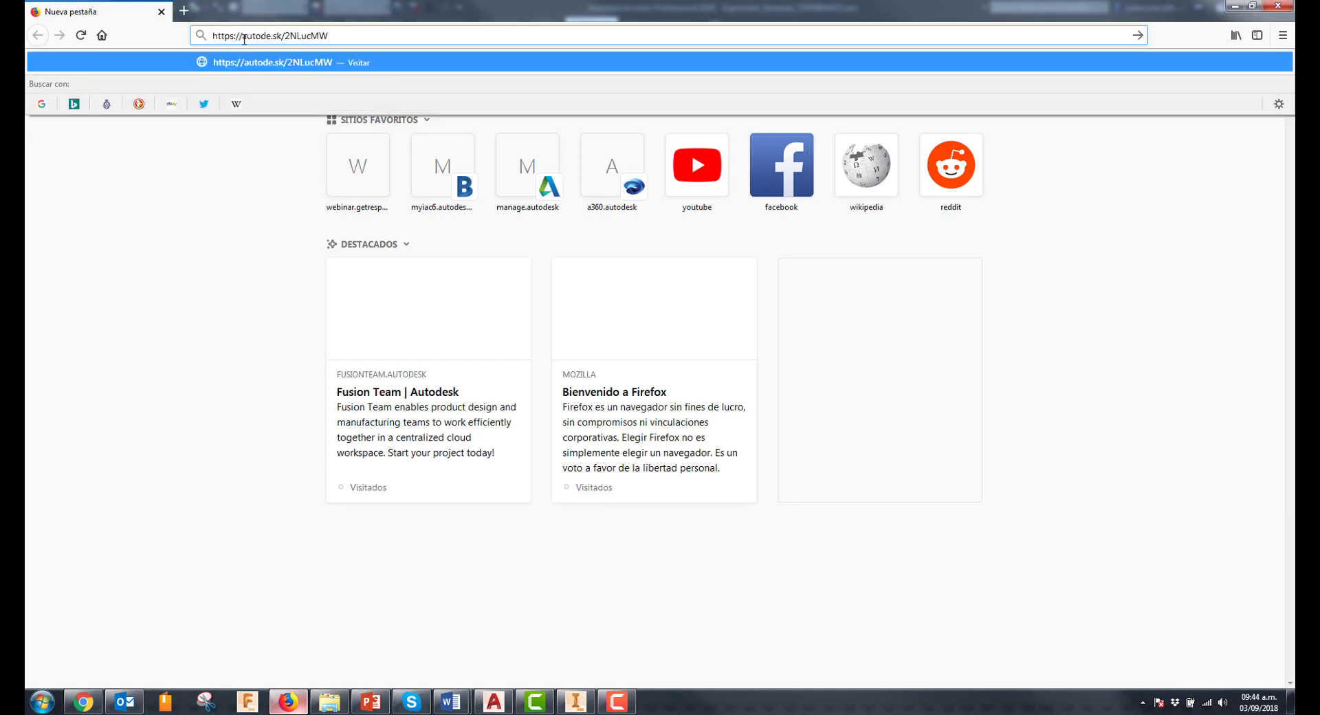
pyautogui.press('Return')
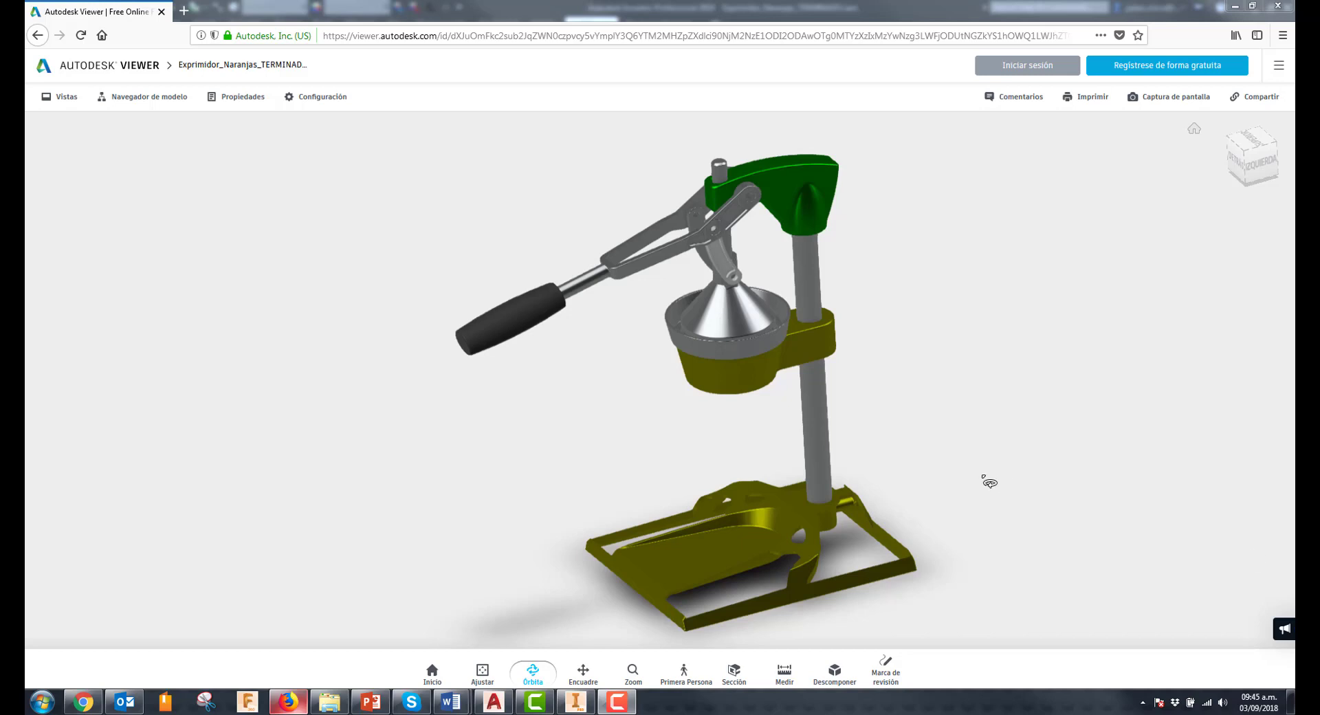
# - Measure the juicer from the top of the green head to the column base, about 410.9 mm
pyautogui.moveTo(748, 372)
pyautogui.mouseDown()
pyautogui.moveTo(713, 400)
pyautogui.moveTo(993, 374)
pyautogui.moveTo(710, 419)
pyautogui.mouseUp()
pyautogui.scroll(-3, 710, 422)
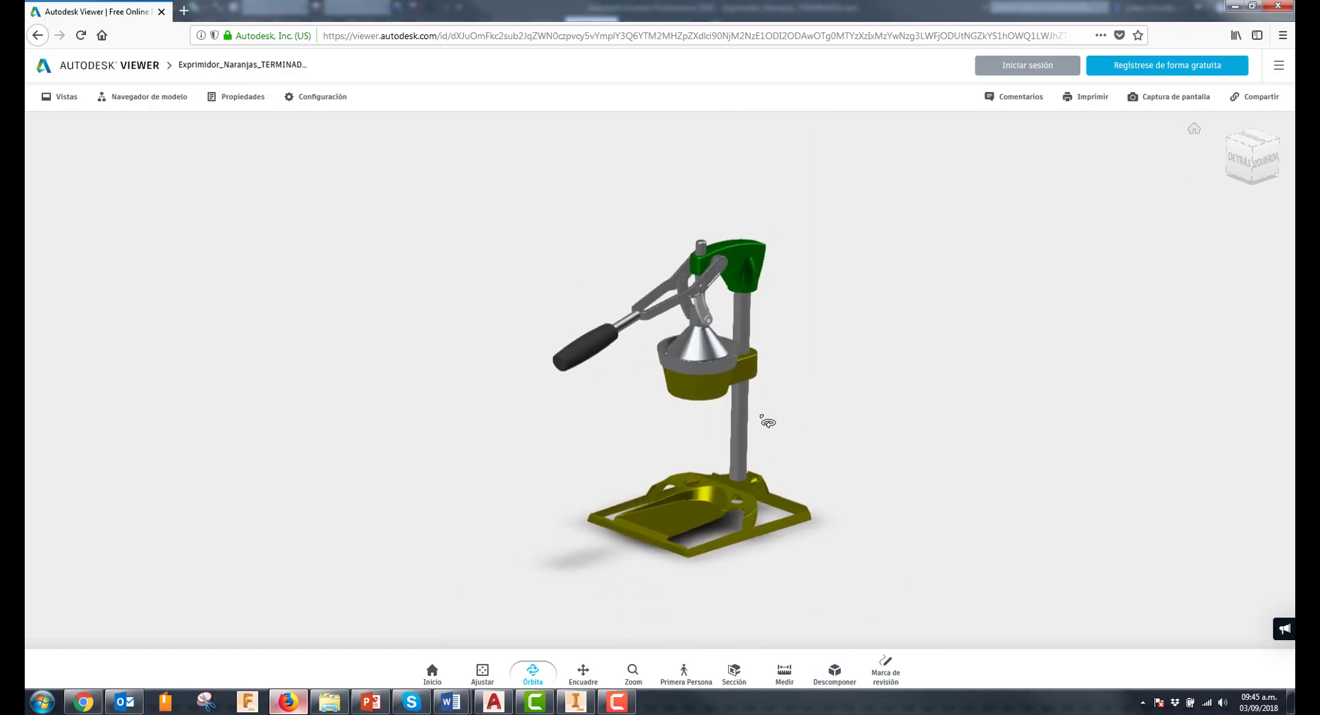
pyautogui.click(784, 674)
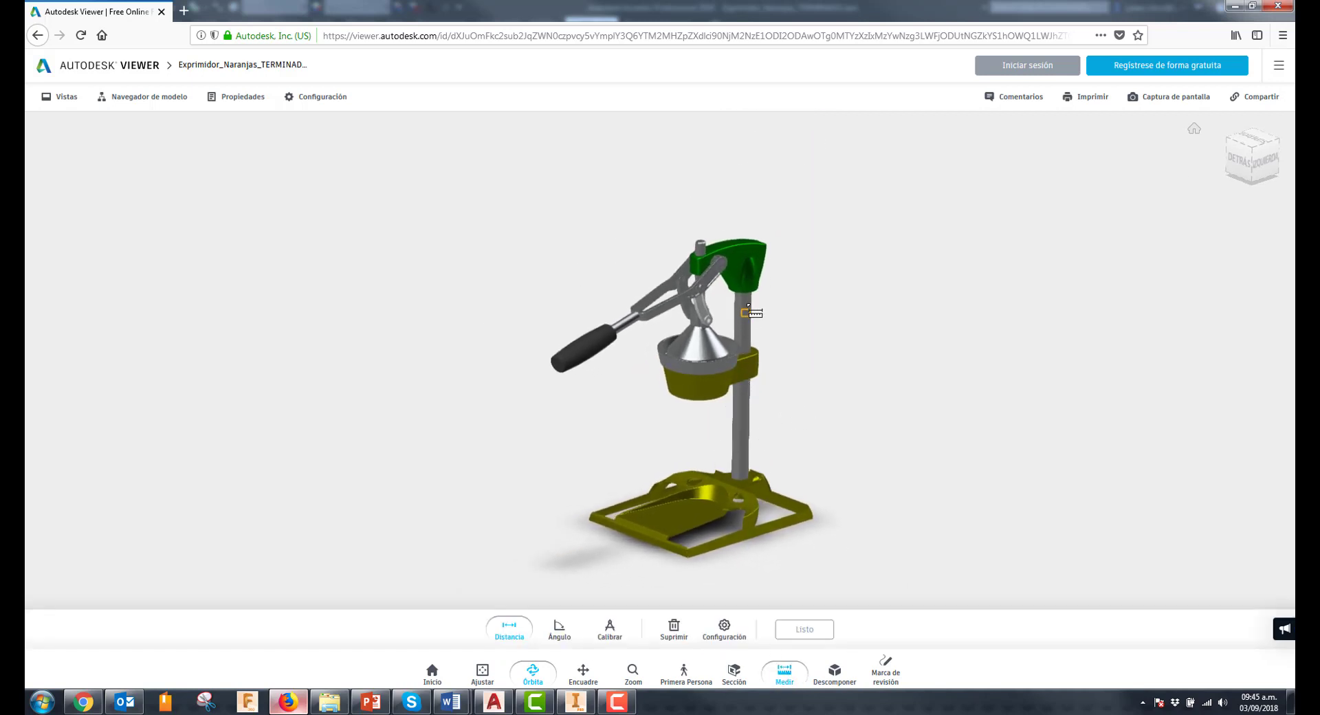
pyautogui.click(750, 243)
pyautogui.click(746, 479)
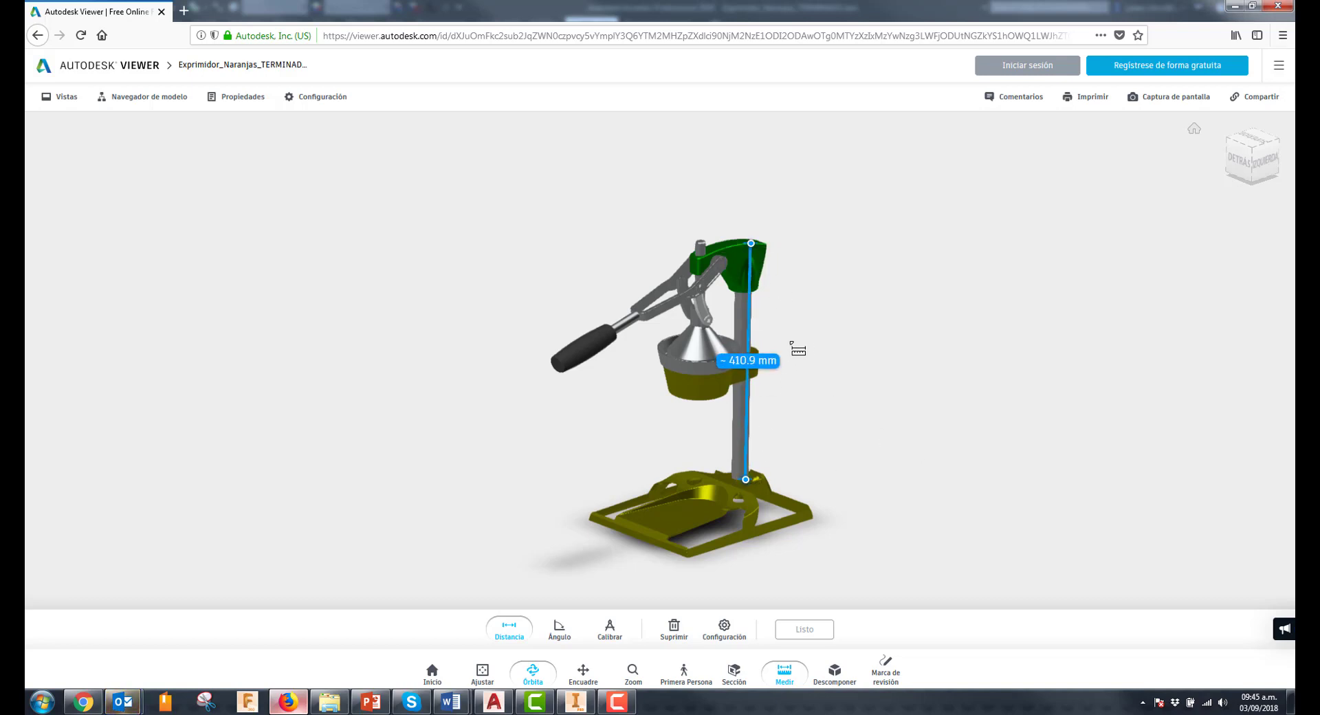
pyautogui.click(834, 670)
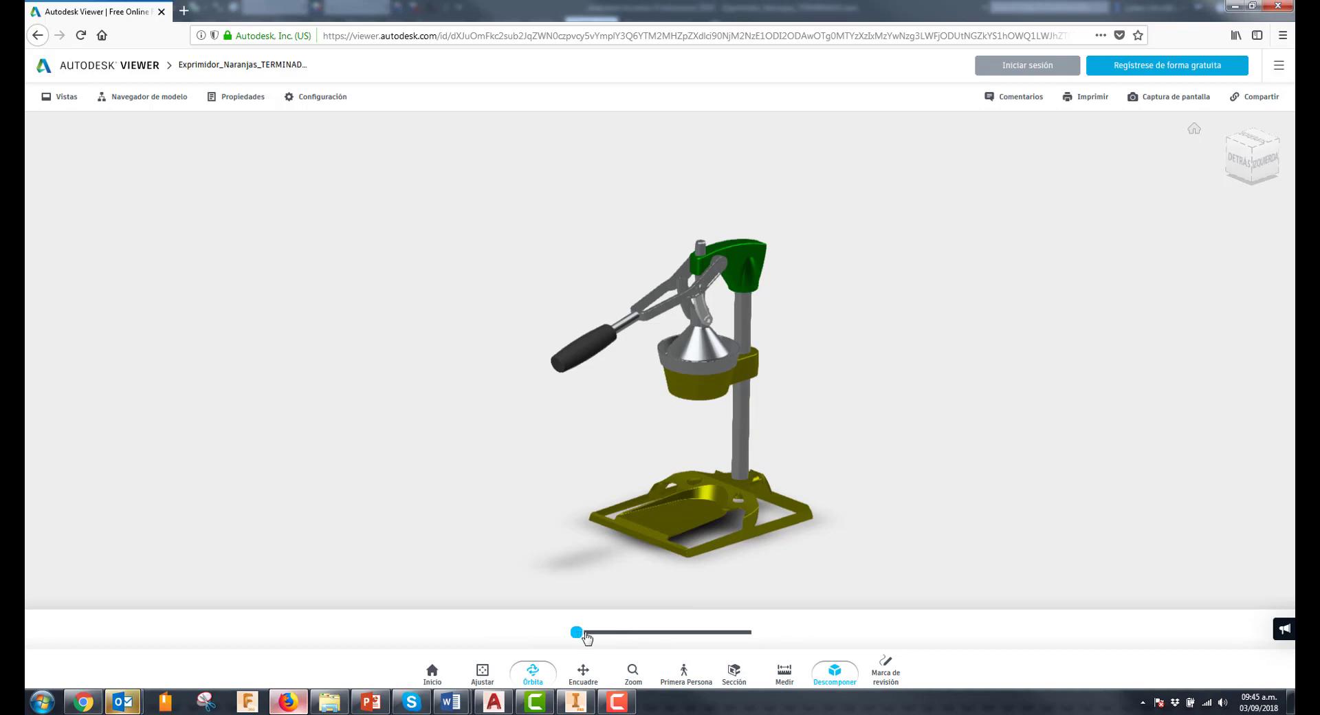
# - Explode the juicer so head, lever, cone, cup and column spread apart, then zoom out
pyautogui.moveTo(586, 638); pyautogui.dragTo(642, 637)
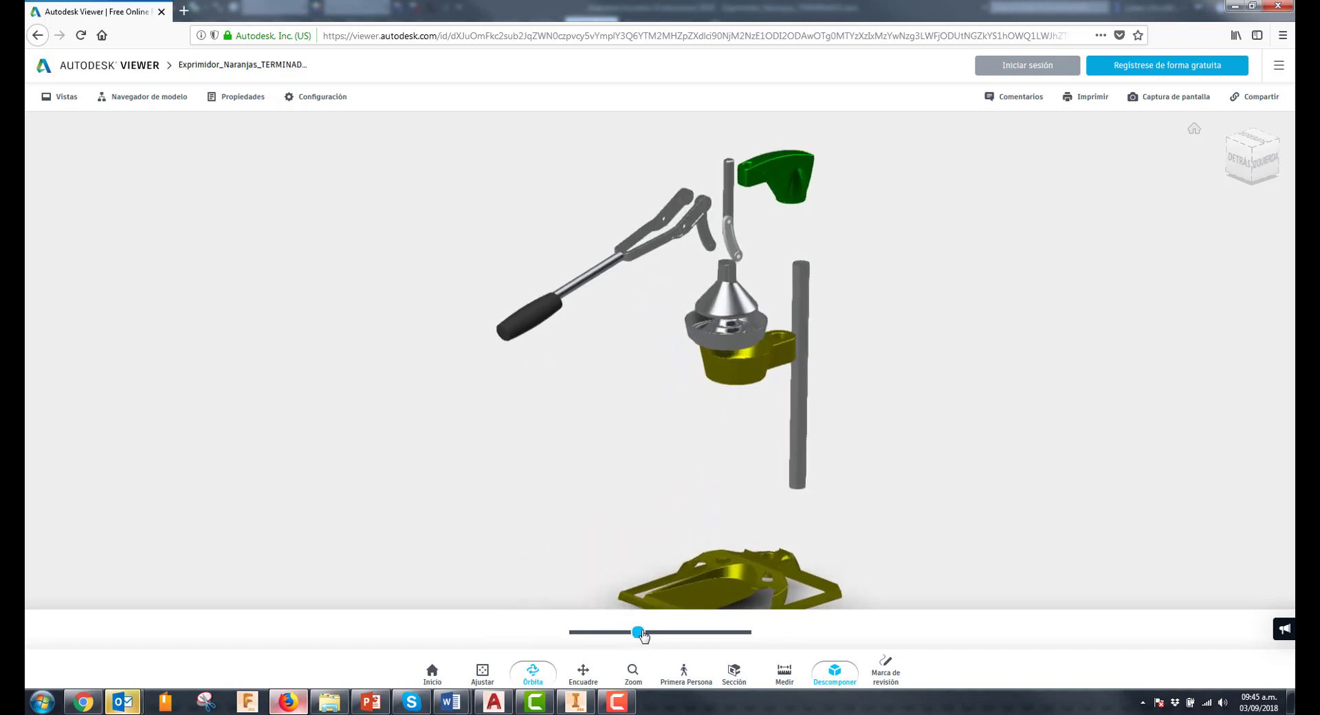
pyautogui.moveTo(781, 442); pyautogui.dragTo(734, 476)
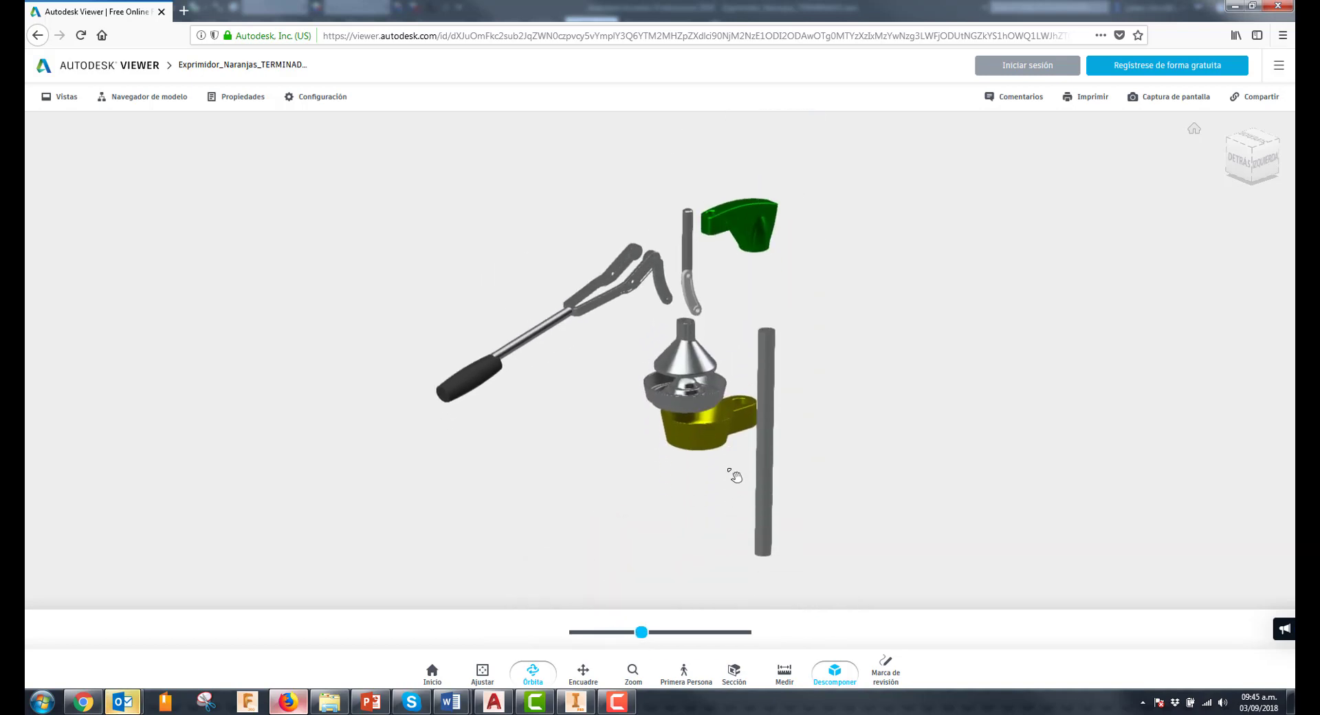
pyautogui.moveTo(641, 632); pyautogui.dragTo(658, 632)
pyautogui.moveTo(728, 436); pyautogui.dragTo(603, 441)
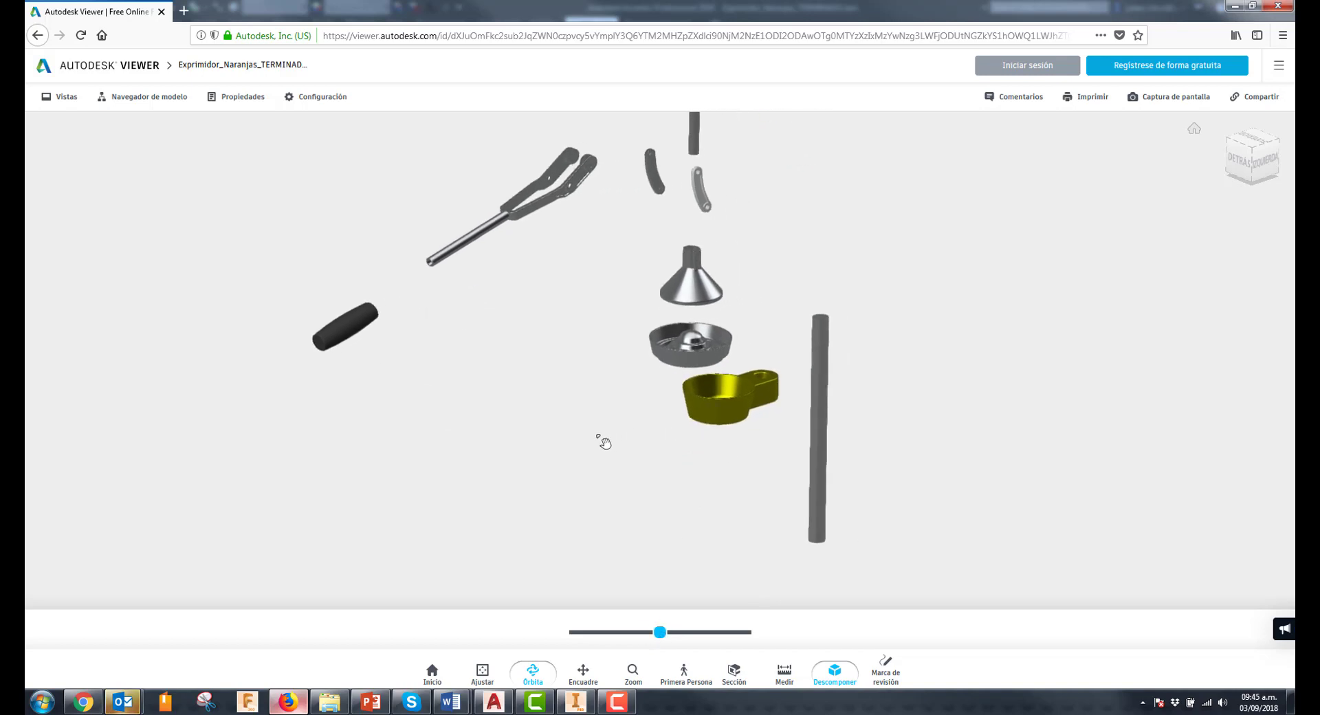
pyautogui.scroll(-5, 619, 454)
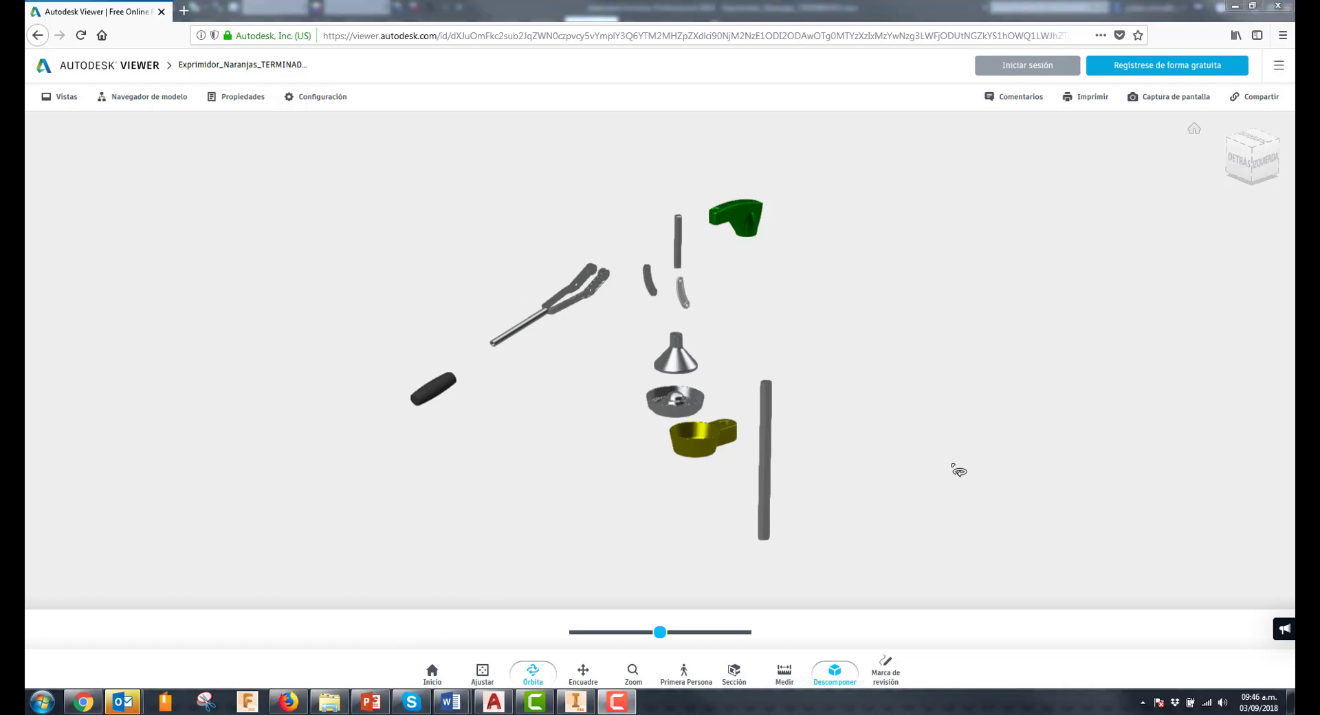
# - Sign in to Autodesk from the Compartir panel with e-mail and password, then select the 31-day share link
pyautogui.click(1258, 97)
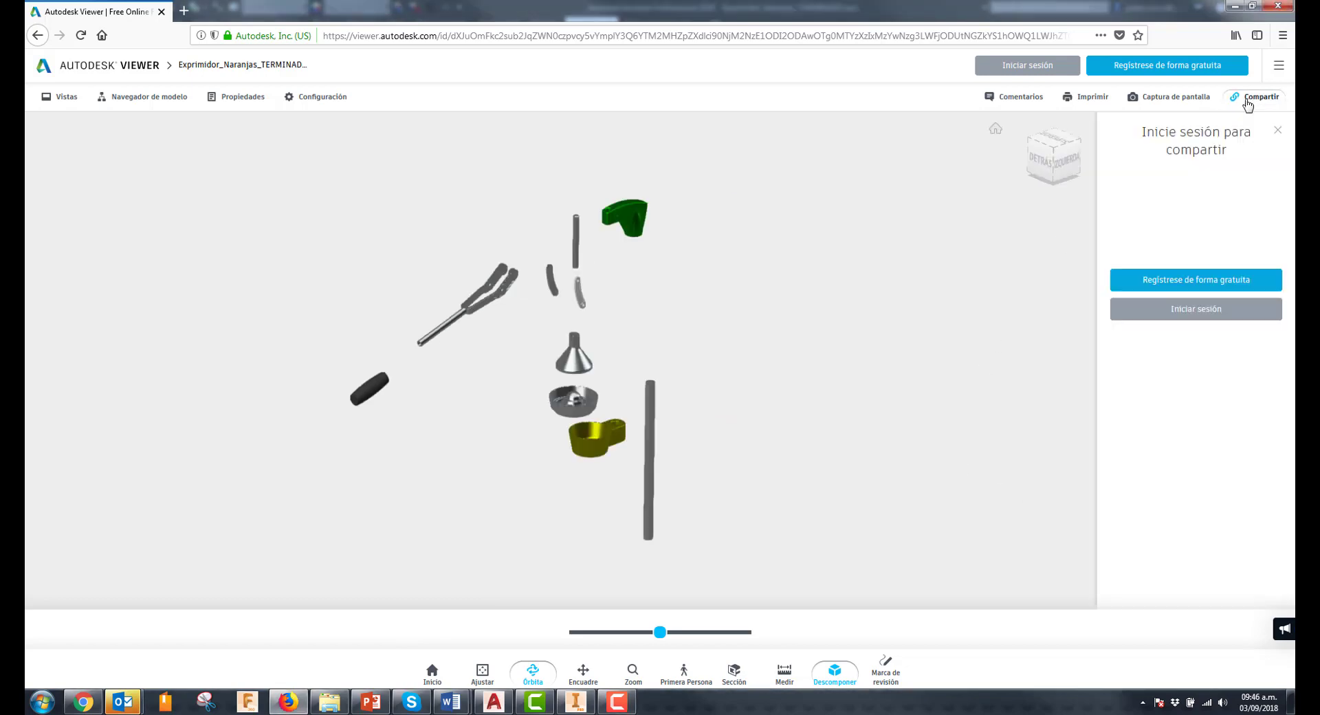
pyautogui.click(1181, 315)
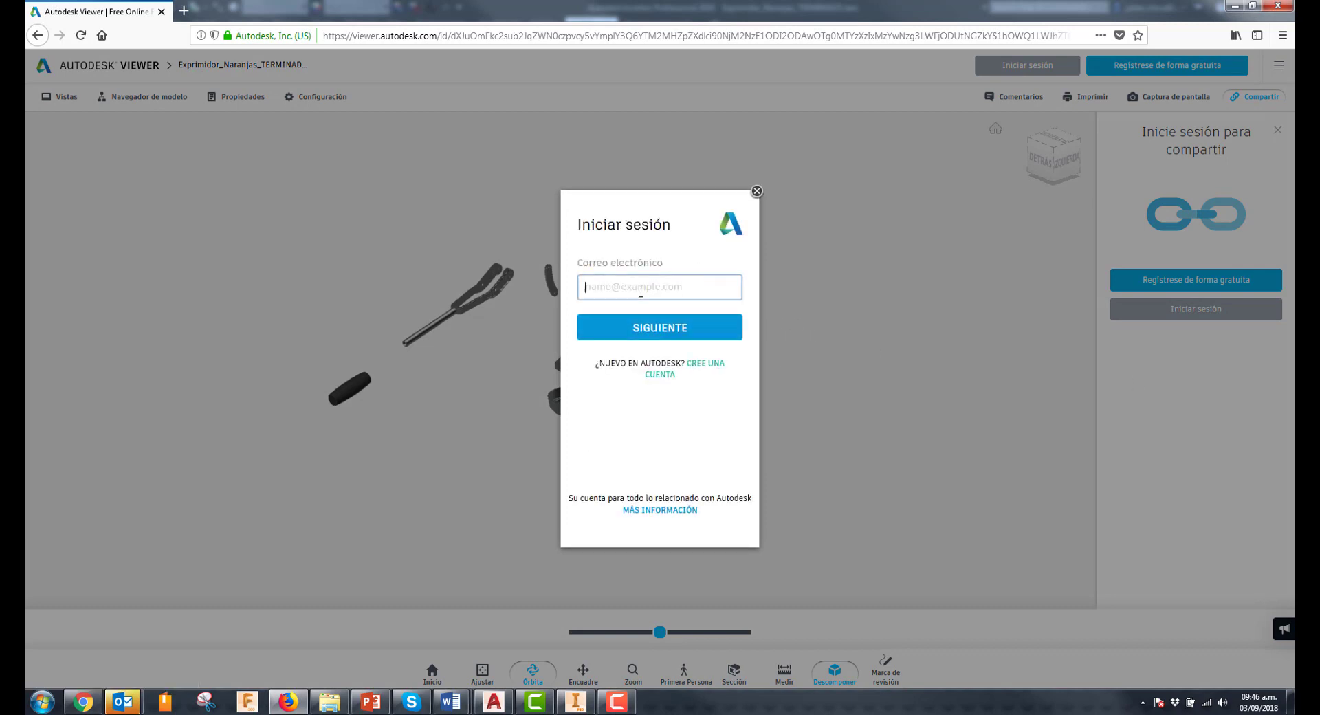
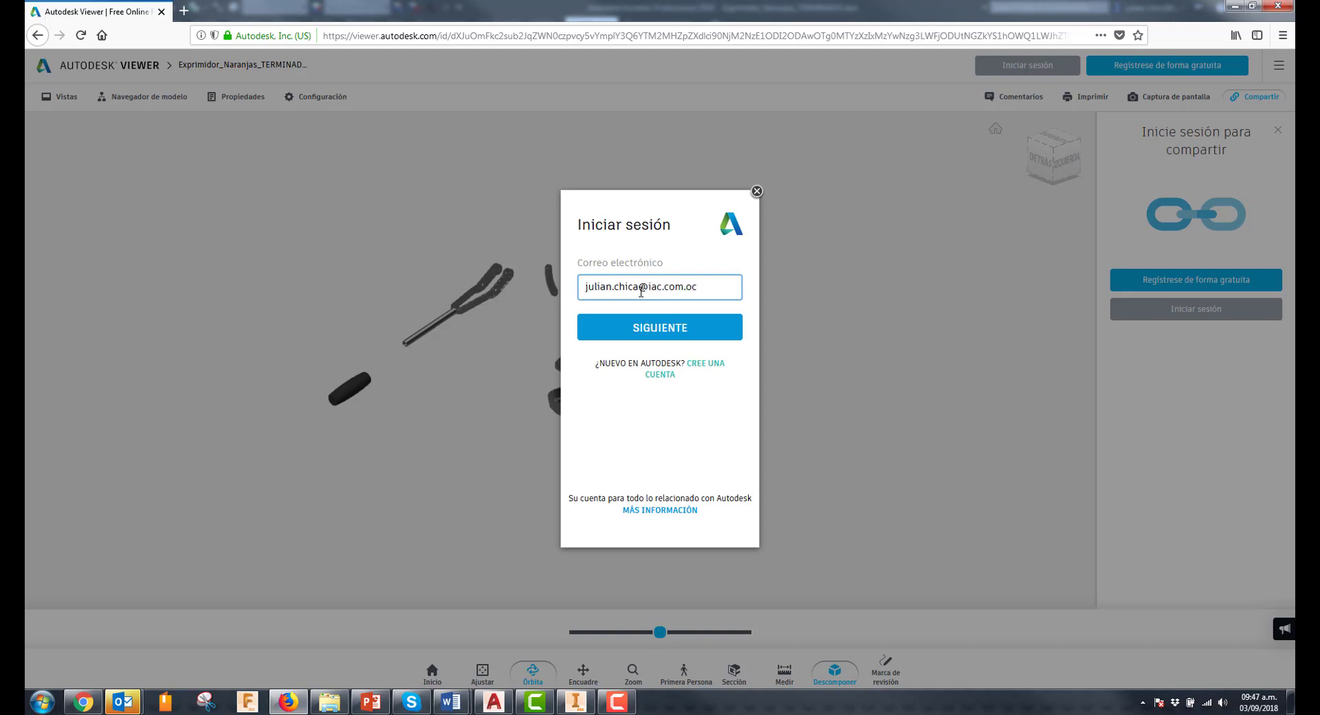
pyautogui.press('Tab')
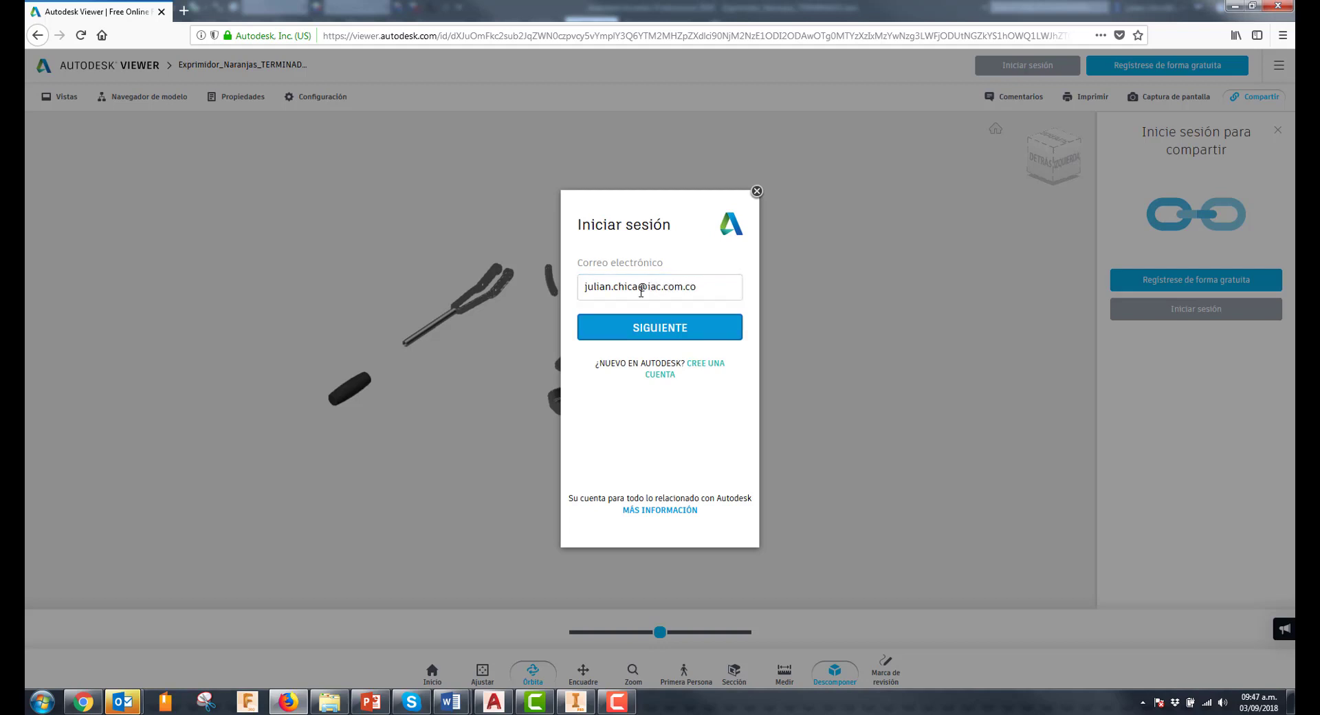
pyautogui.press('Return')
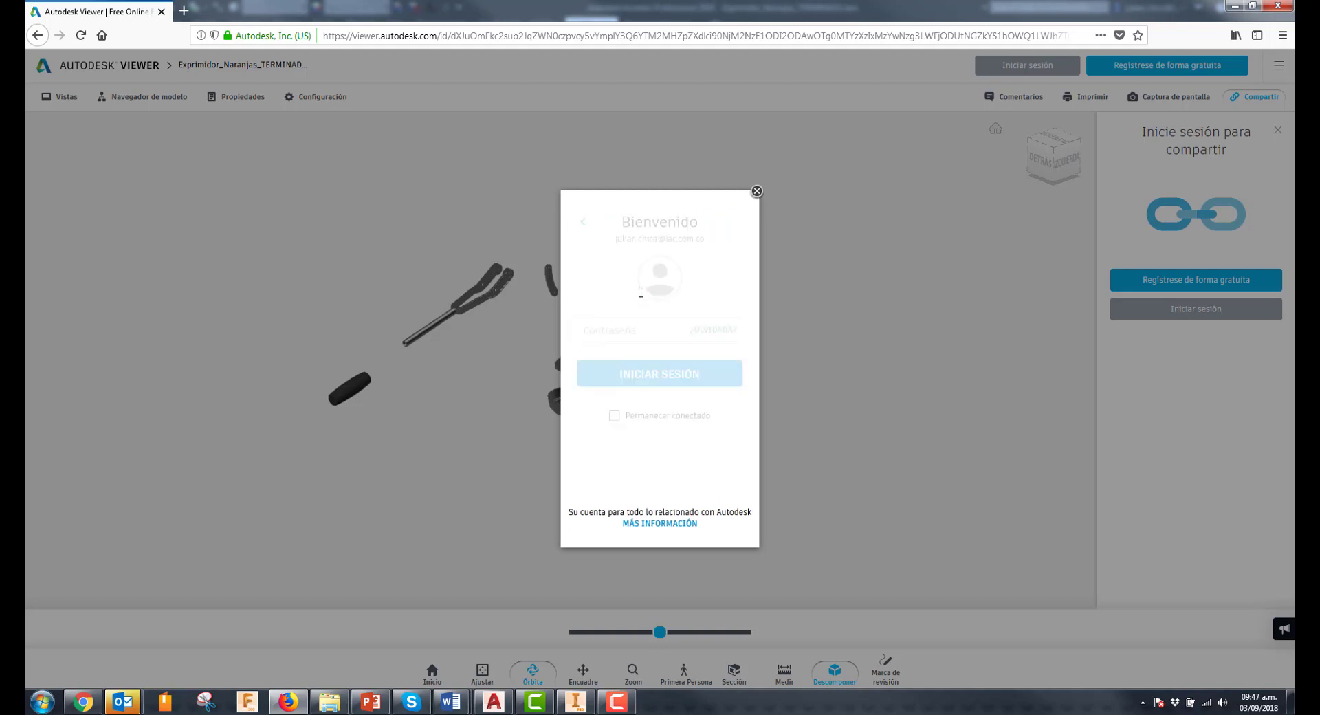
pyautogui.write('••')
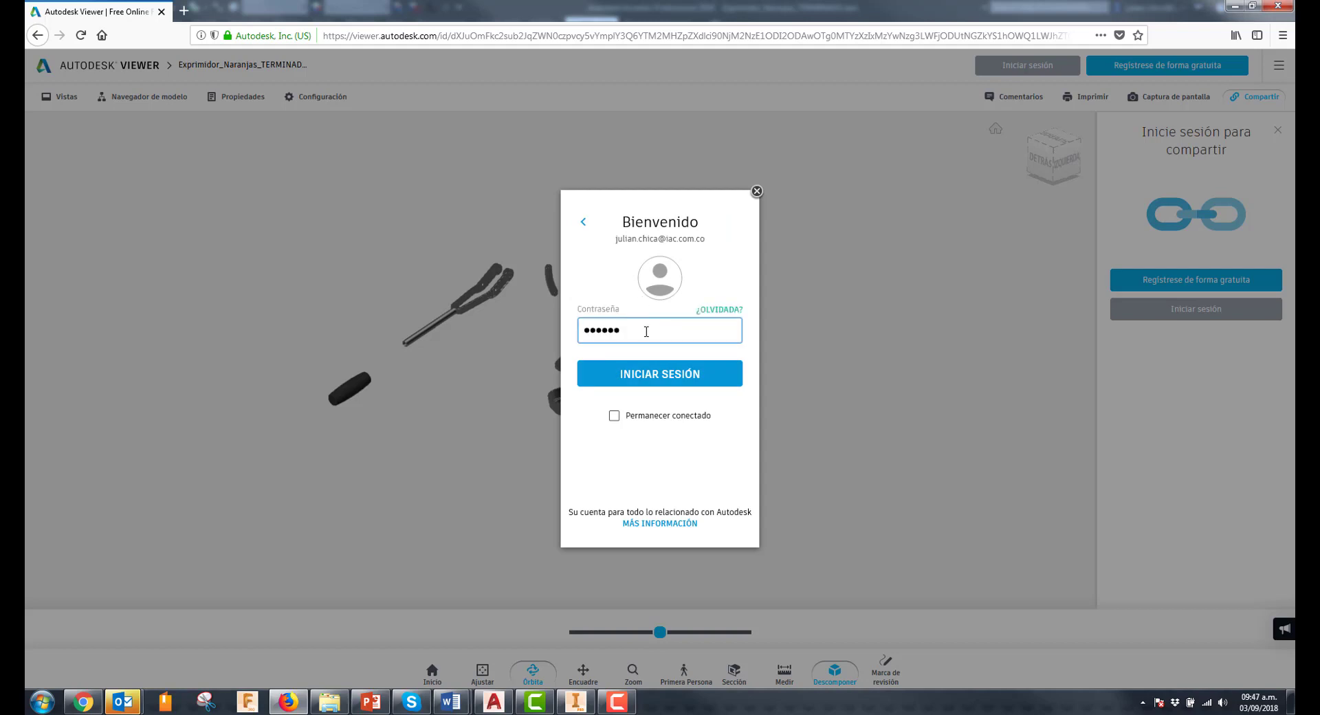
pyautogui.press('Return')
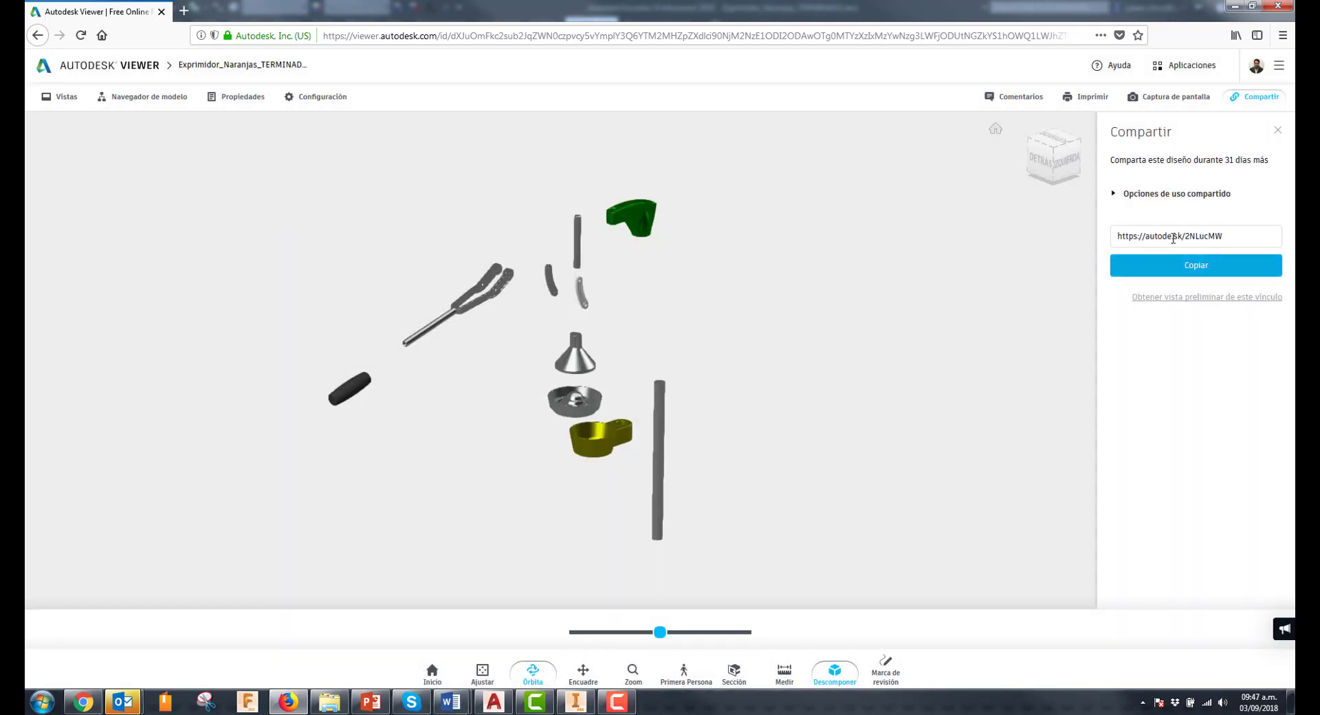
pyautogui.moveTo(1115, 236); pyautogui.dragTo(1259, 236)
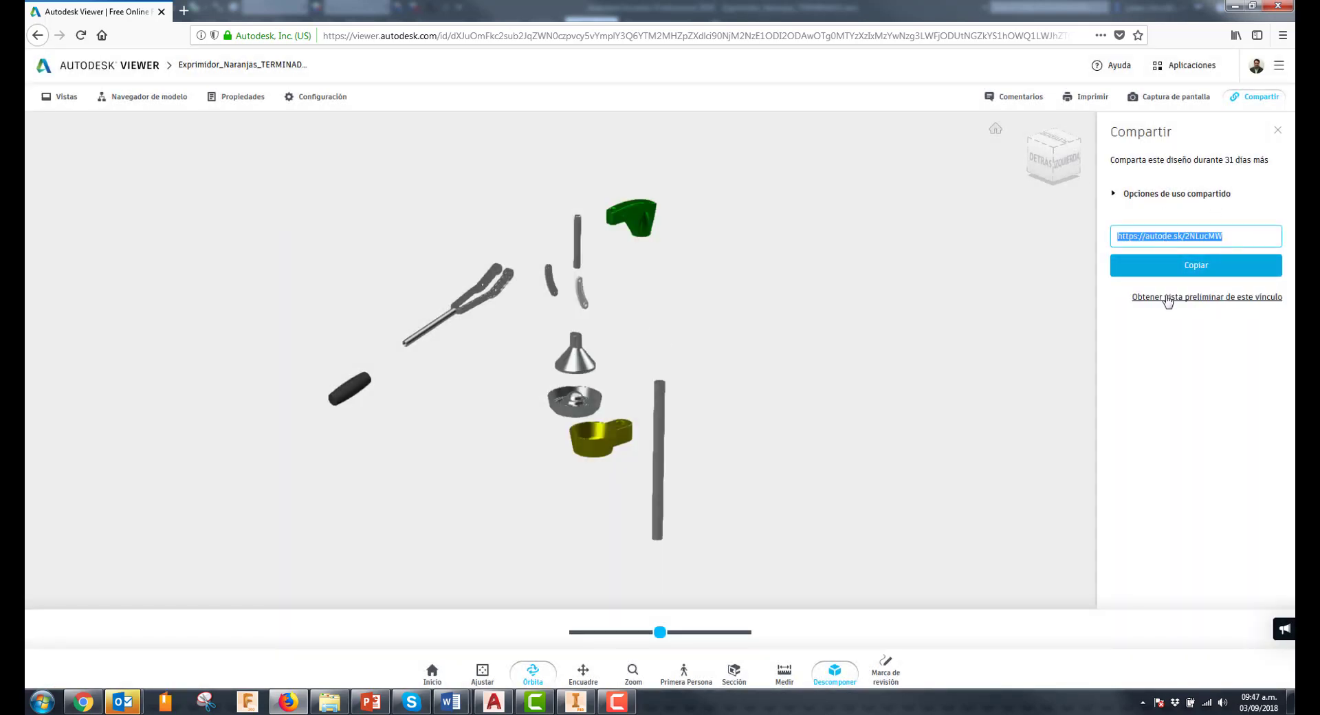
pyautogui.moveTo(542, 376)
pyautogui.mouseDown(button='middle')
pyautogui.moveTo(540, 353)
pyautogui.moveTo(543, 386)
pyautogui.mouseUp(button='middle')
# - Open the model browser and zoom to Soporte, Base, Eje_movil, Palanca_corta and Palanca_corta_Izq
pyautogui.click(149, 96)
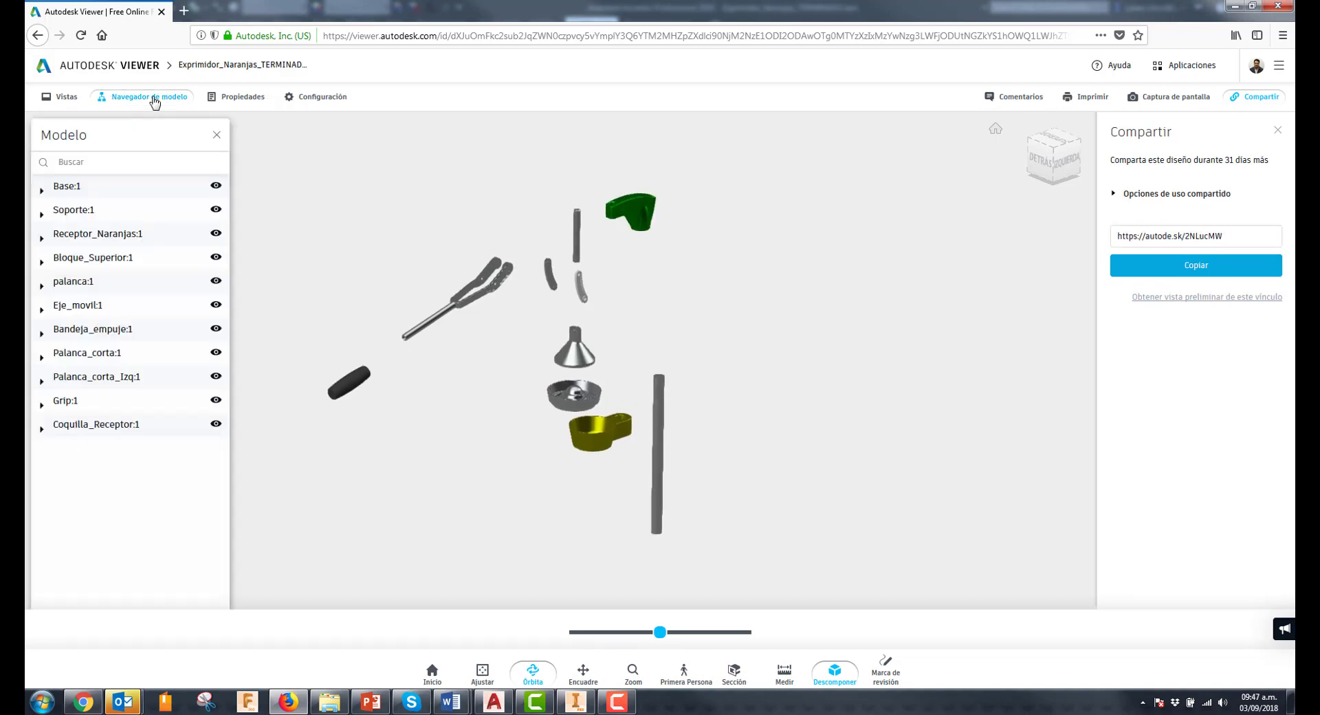
pyautogui.click(76, 213)
pyautogui.click(74, 190)
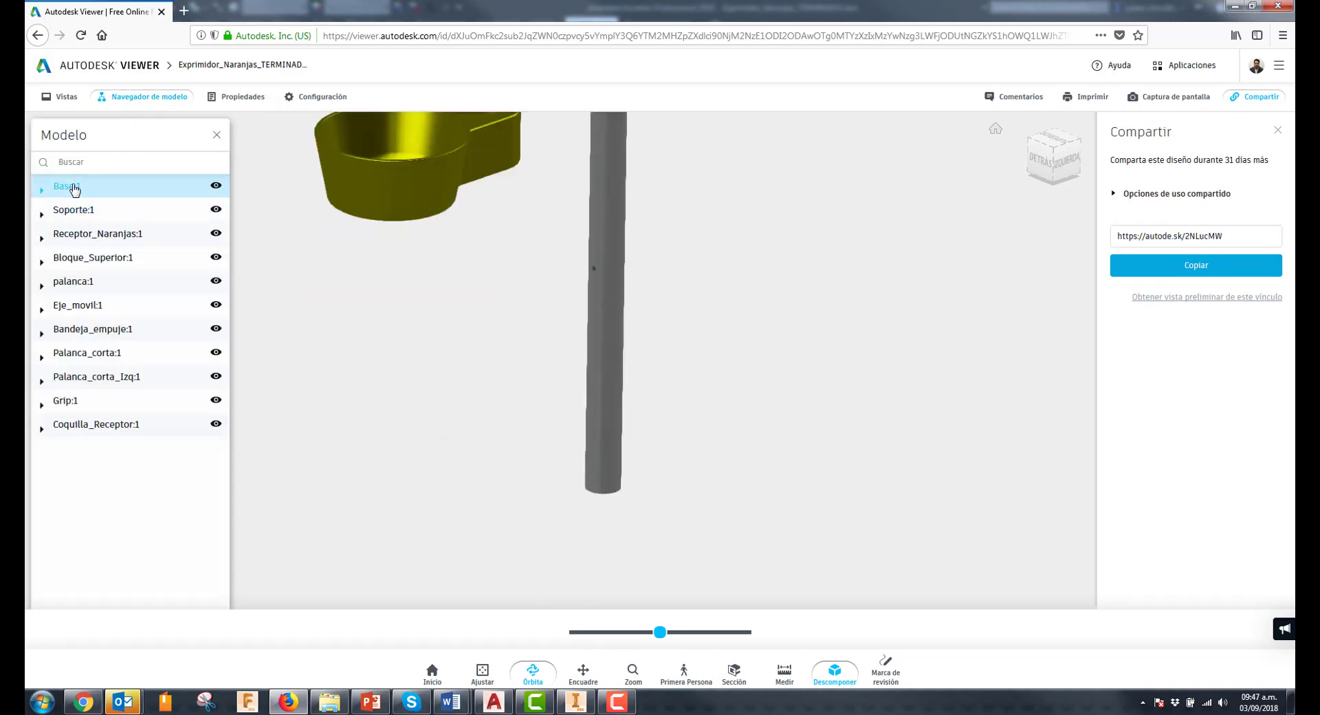
pyautogui.click(102, 306)
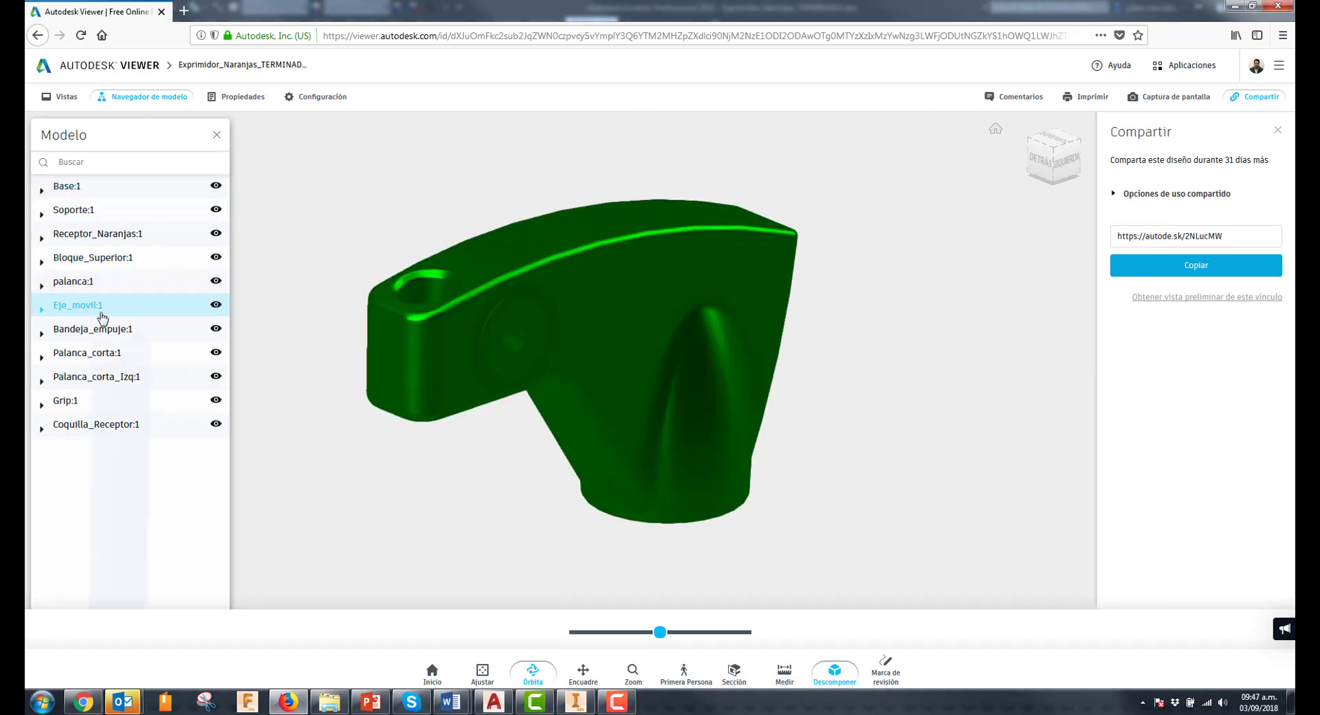
pyautogui.click(103, 353)
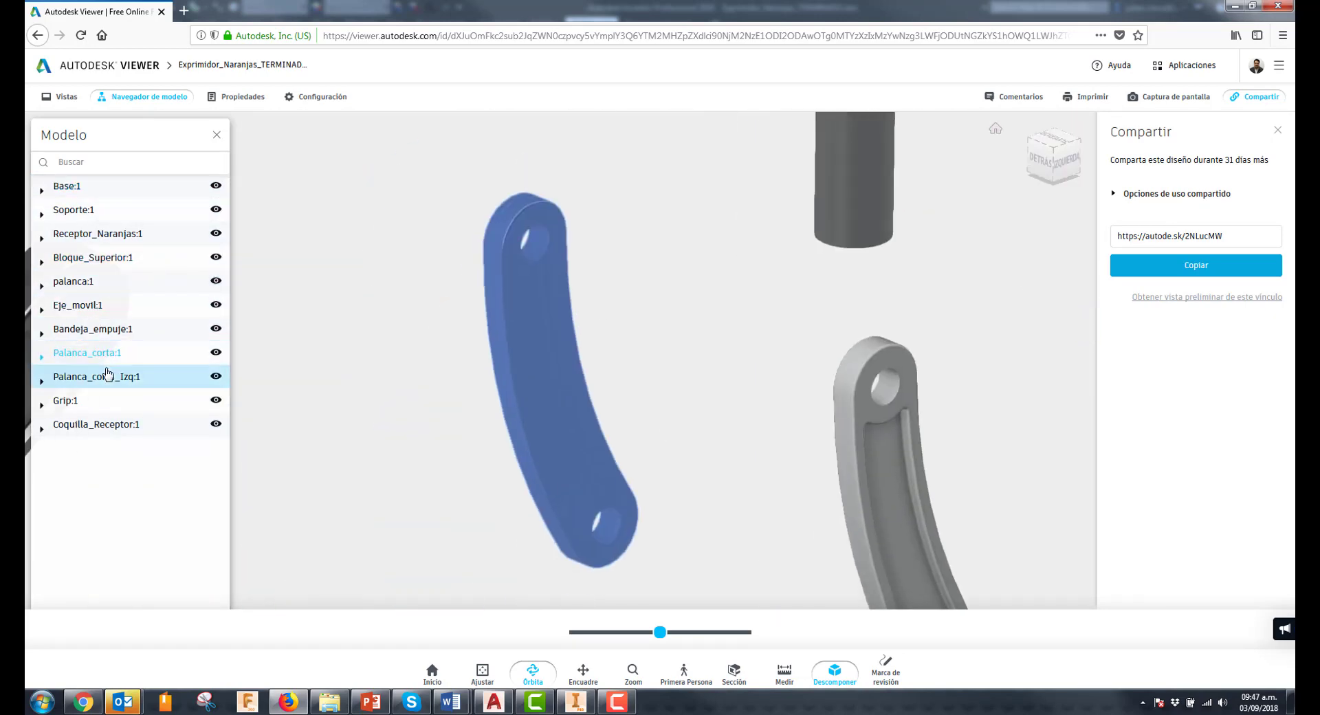
pyautogui.click(106, 375)
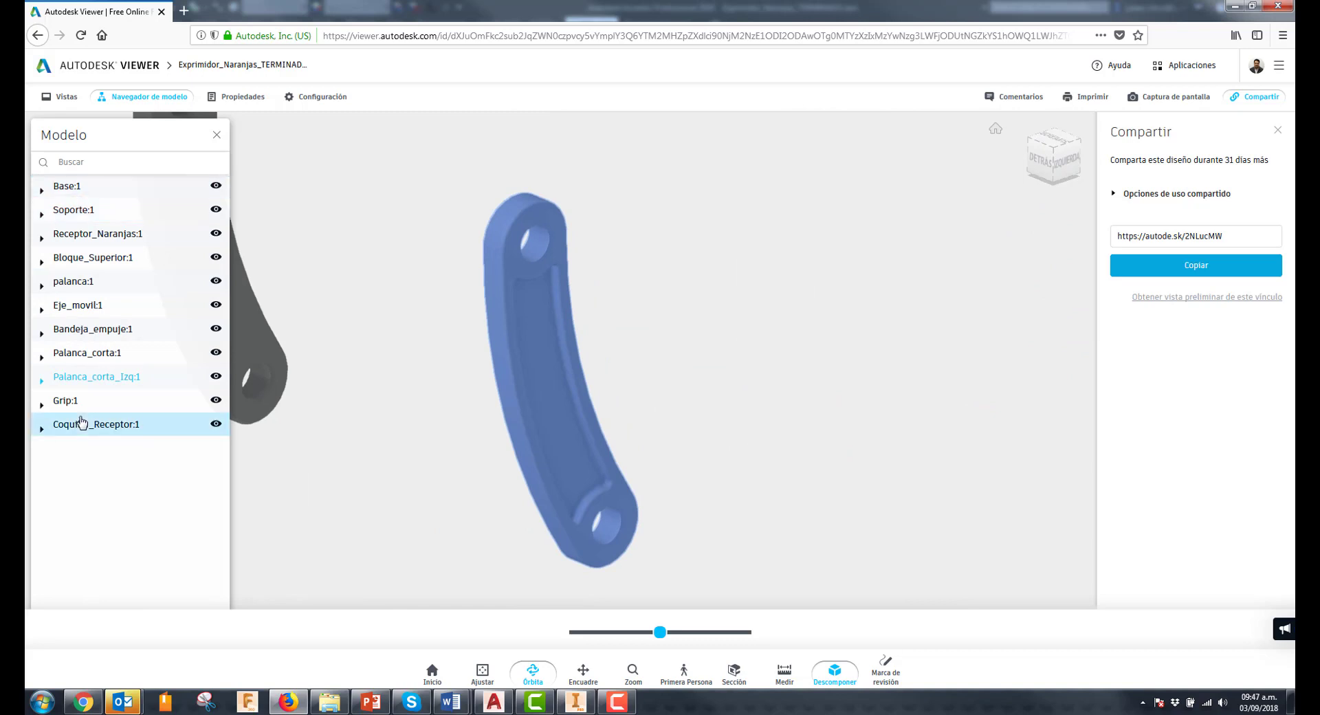
pyautogui.scroll(2, 590, 317)
pyautogui.scroll(-5, 624, 300)
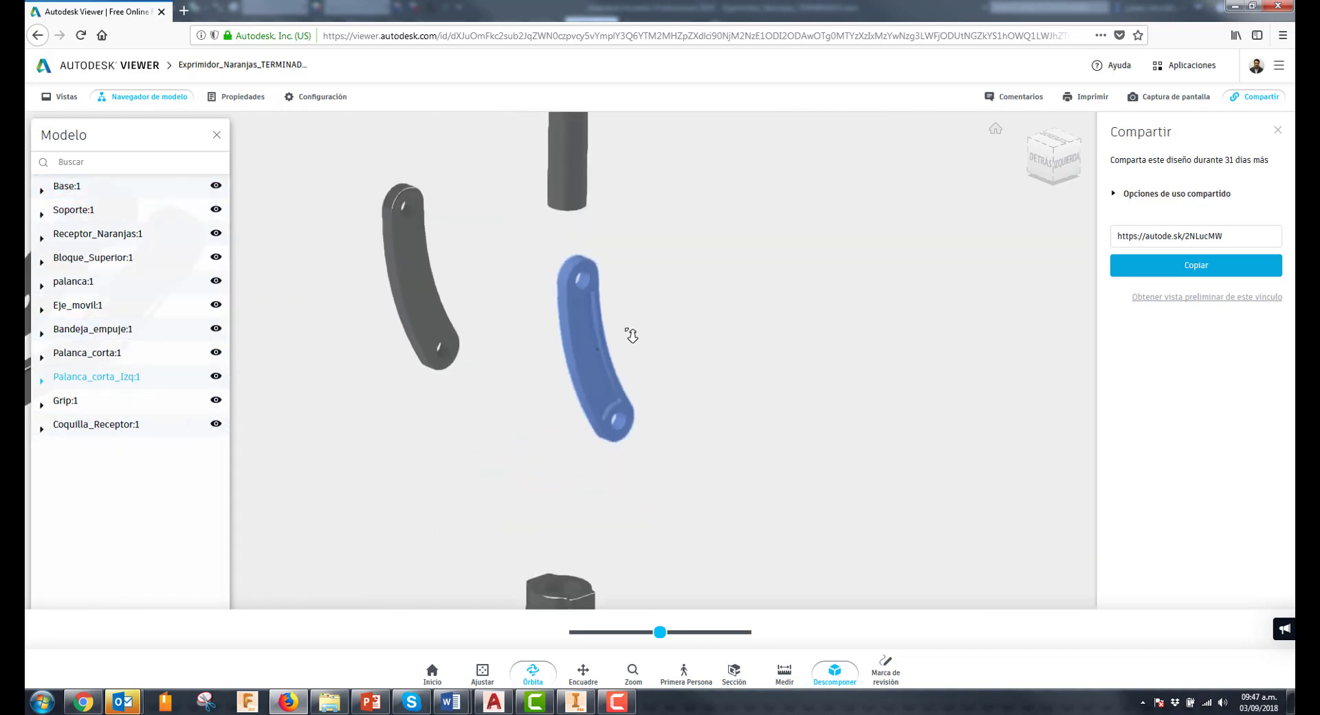
pyautogui.scroll(-5, 630, 337)
# - Hide Bloque_Superior, Receptor_Naranjas, Soporte, palanca and Eje_movil, and collapse the explosion to reassemble the juicer
pyautogui.click(216, 187)
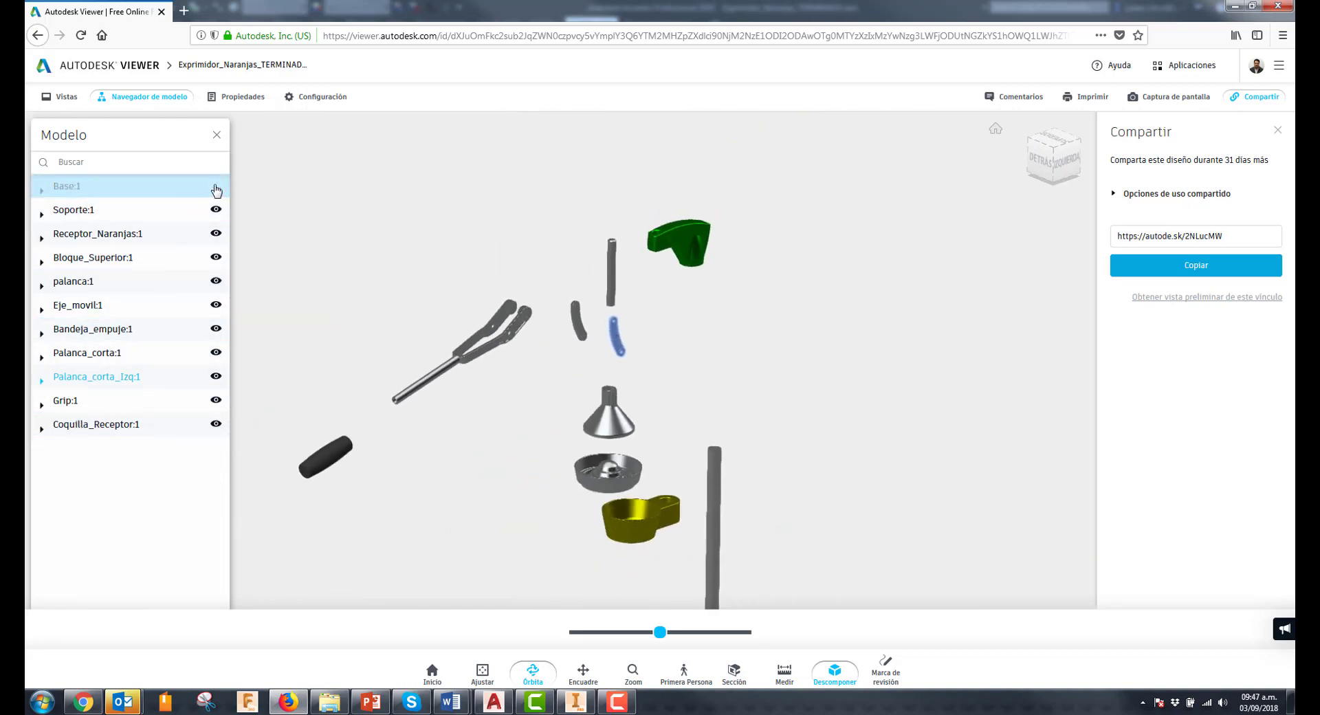
pyautogui.click(216, 187)
pyautogui.click(216, 210)
pyautogui.click(215, 210)
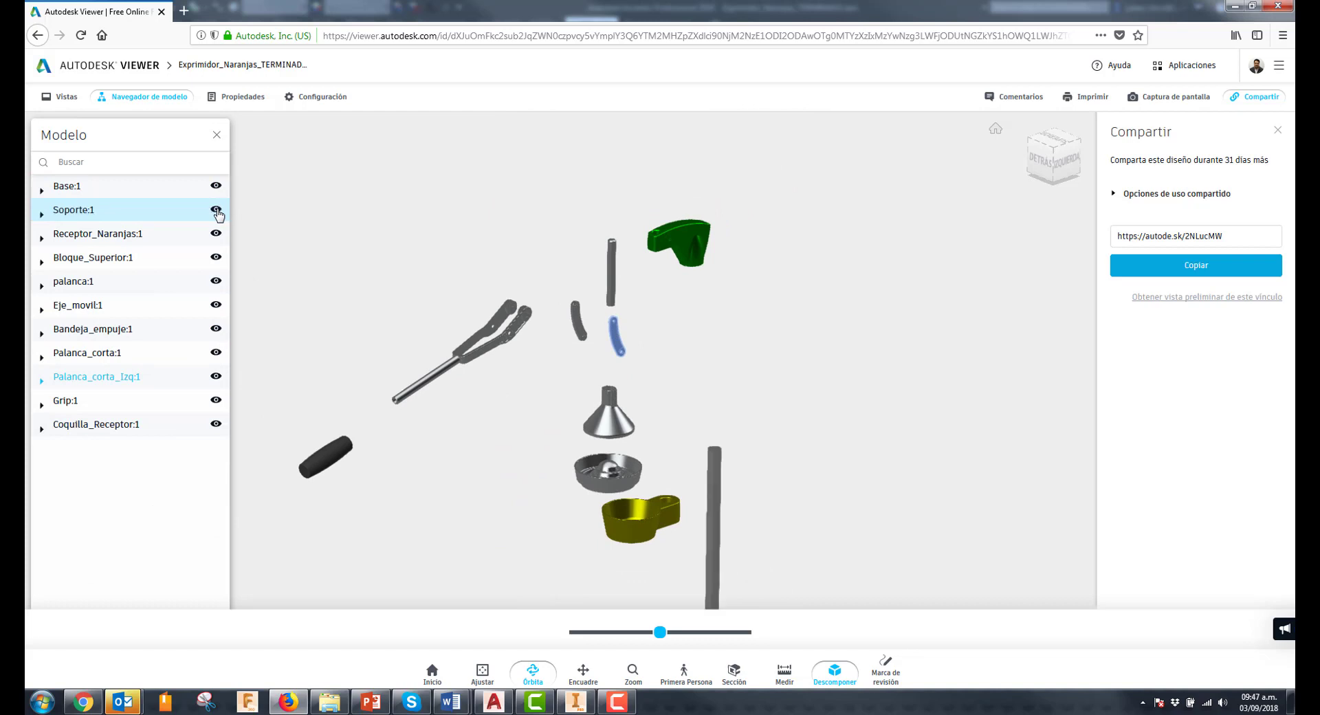
pyautogui.click(216, 257)
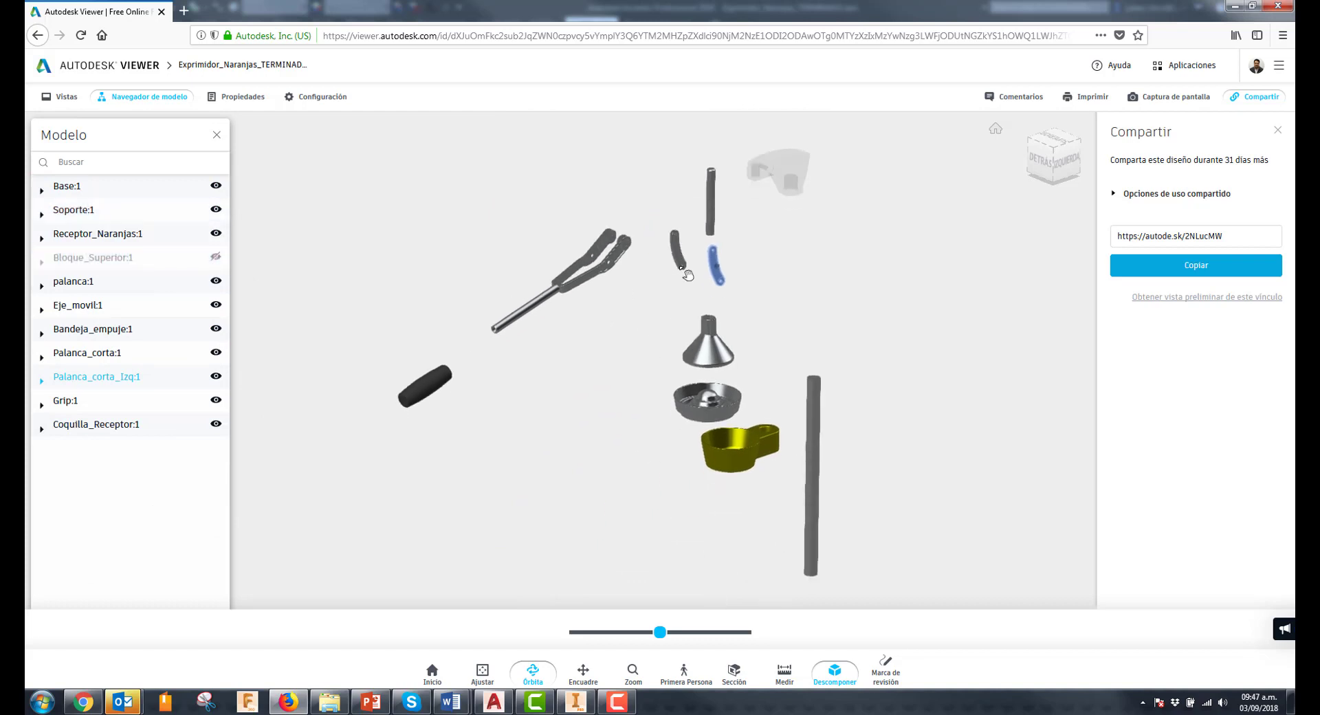
pyautogui.click(216, 233)
pyautogui.click(216, 209)
pyautogui.click(216, 281)
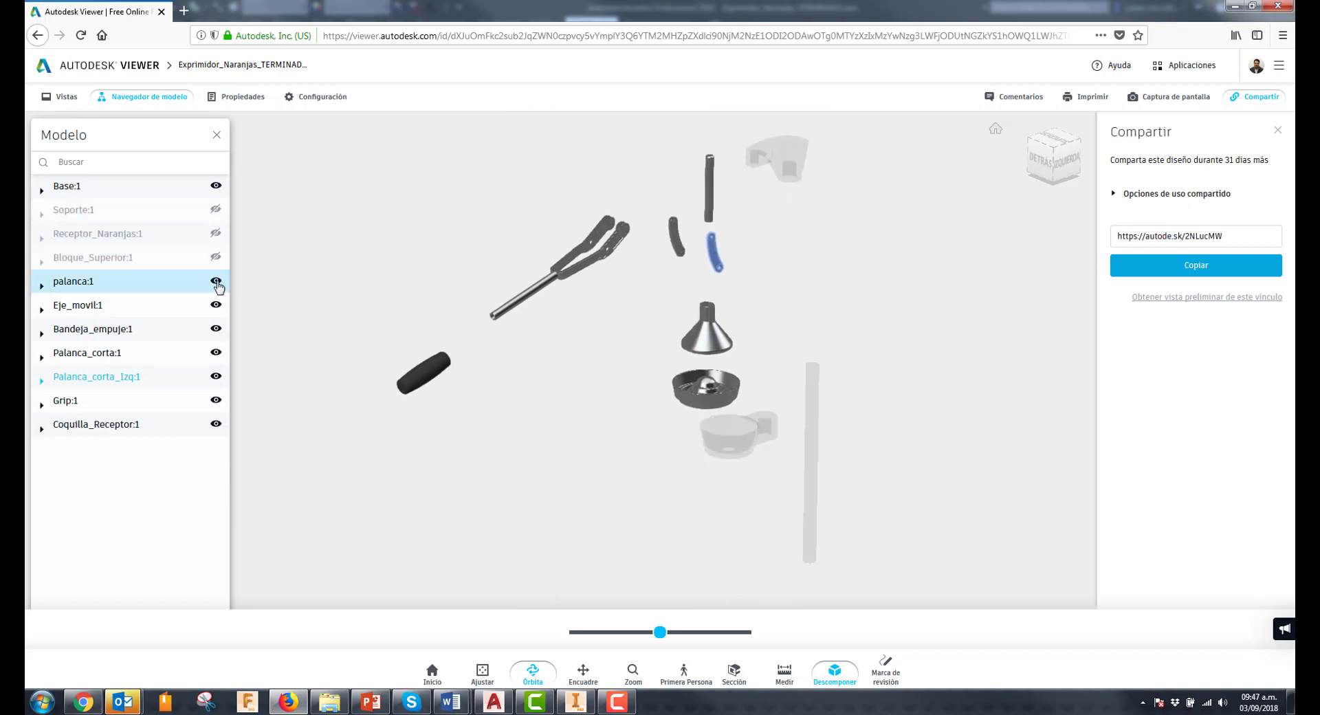
pyautogui.click(215, 304)
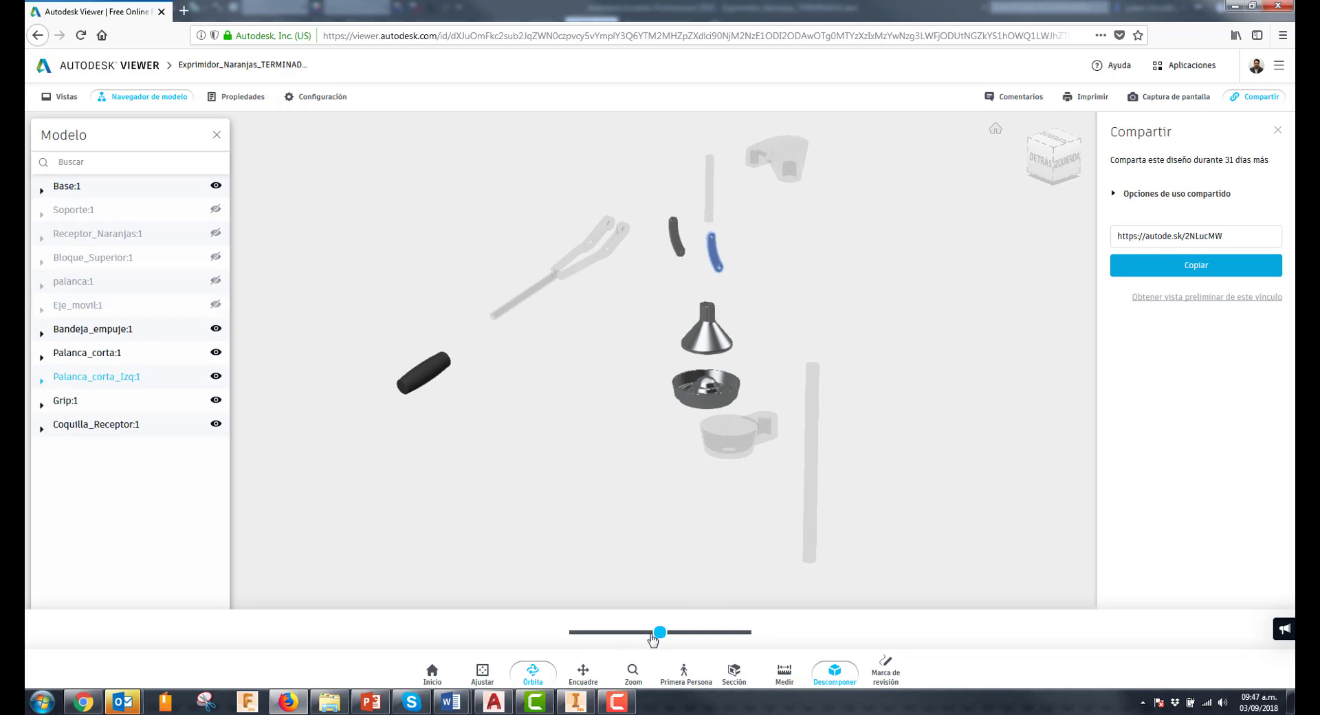
pyautogui.moveTo(654, 638); pyautogui.dragTo(590, 637)
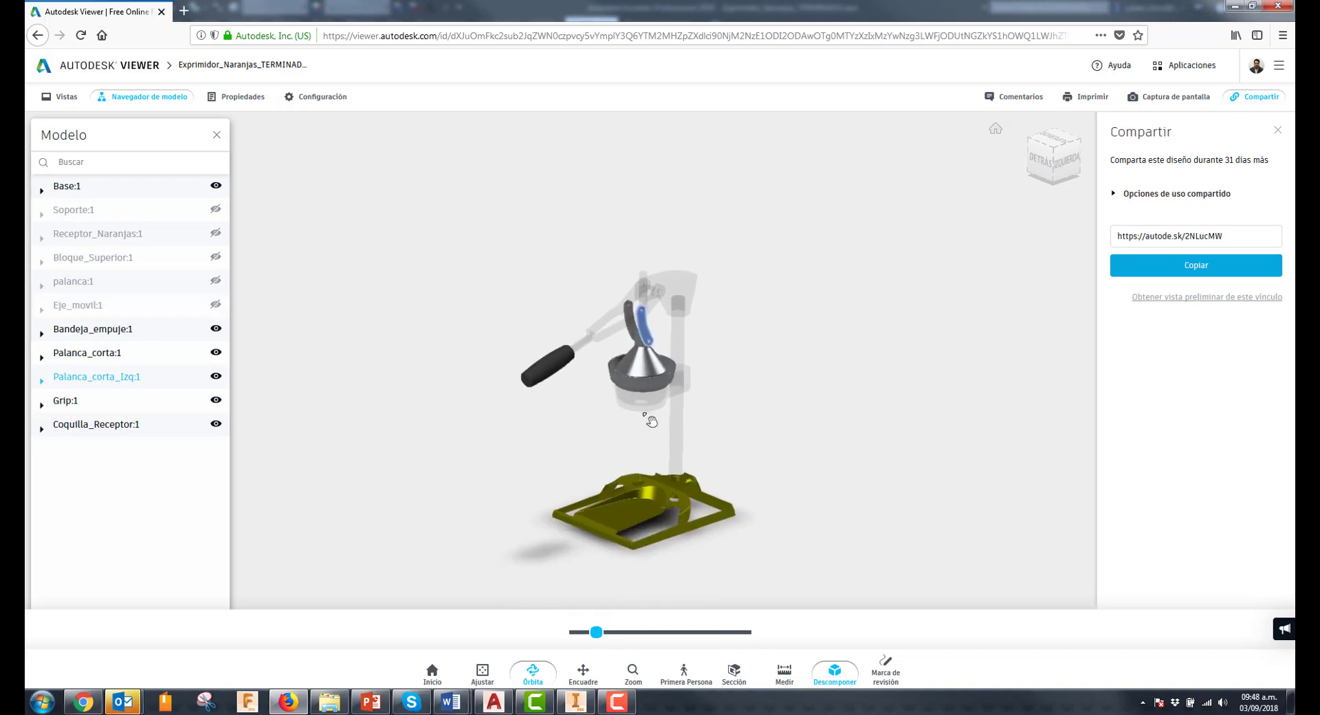
pyautogui.click(885, 668)
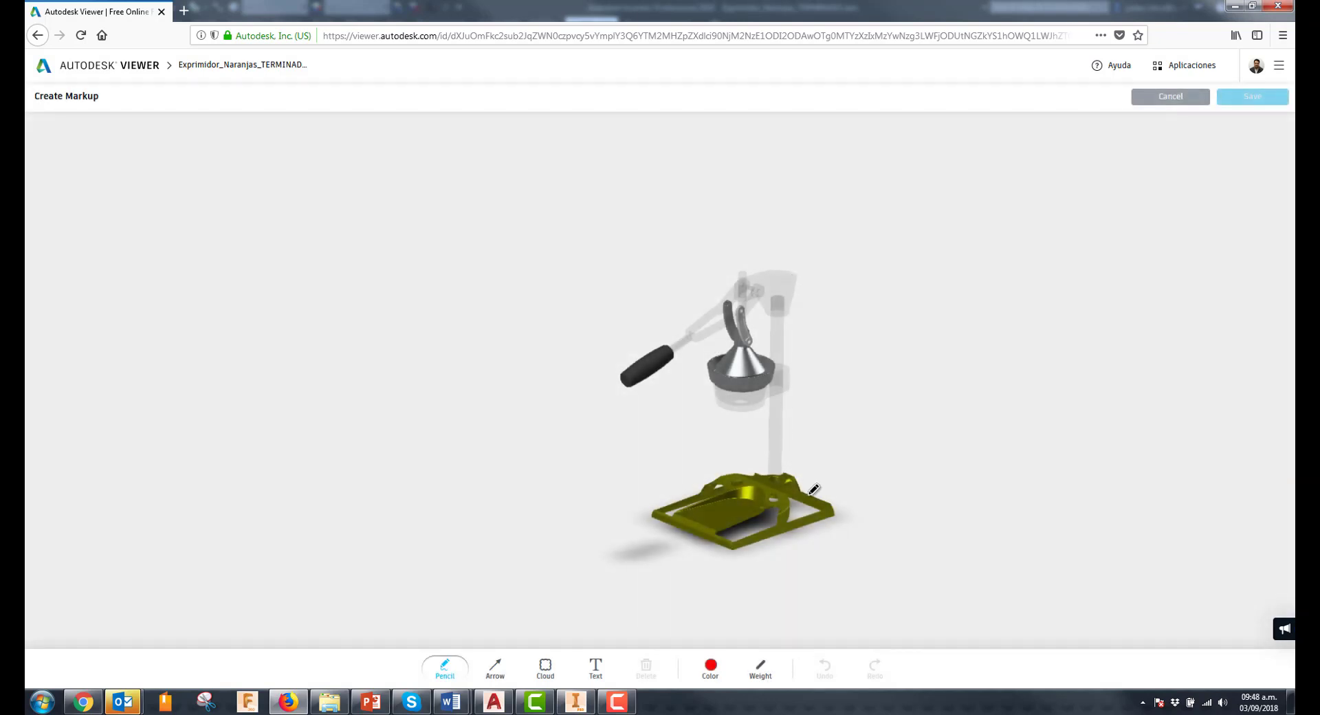
# - Draw a short red pencil mark at the right corner of the yellow base
pyautogui.moveTo(826, 483)
pyautogui.mouseDown()
pyautogui.moveTo(831, 499)
pyautogui.moveTo(832, 485)
pyautogui.mouseUp()
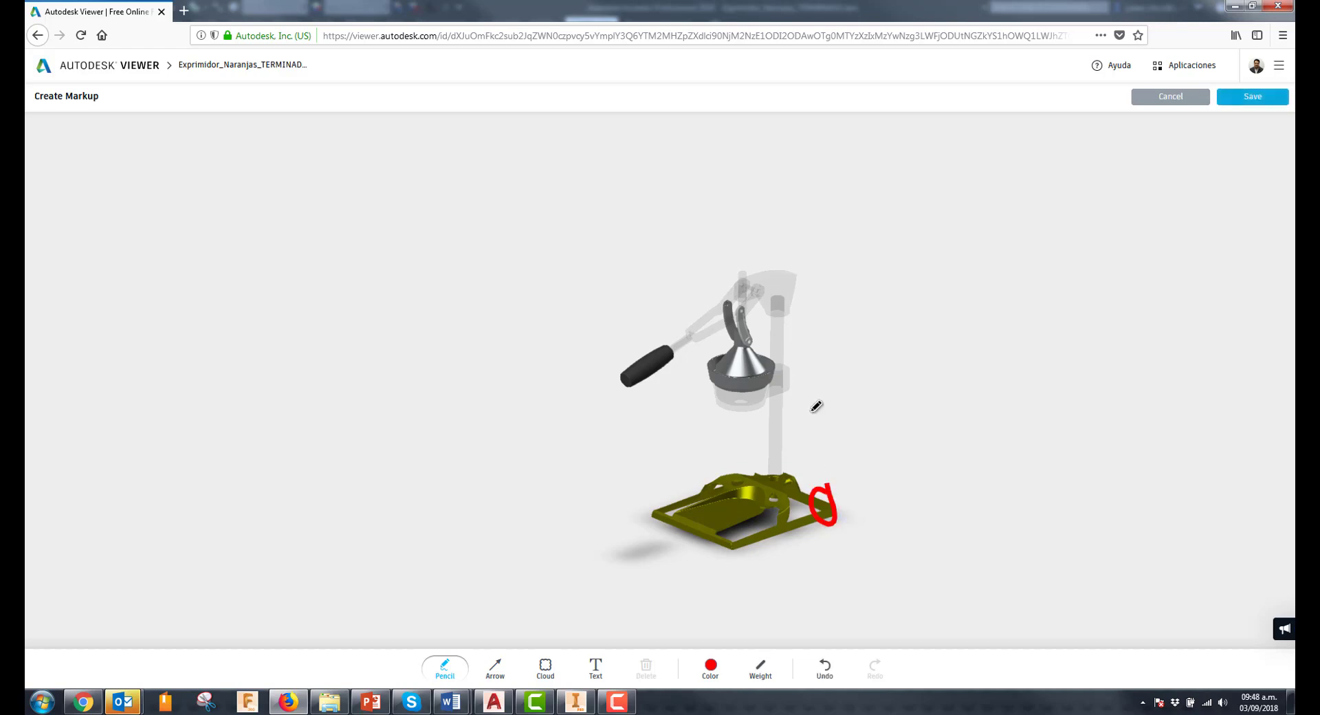
pyautogui.moveTo(575, 702)
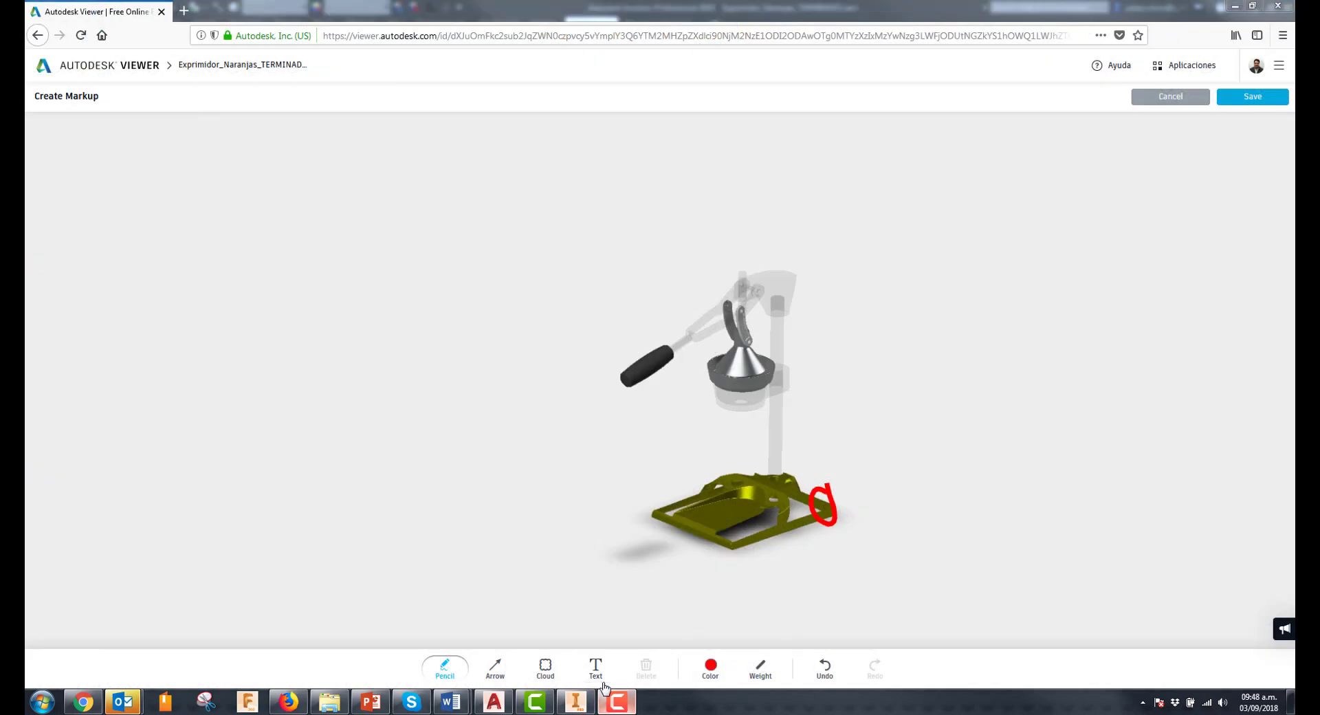
pyautogui.click(595, 667)
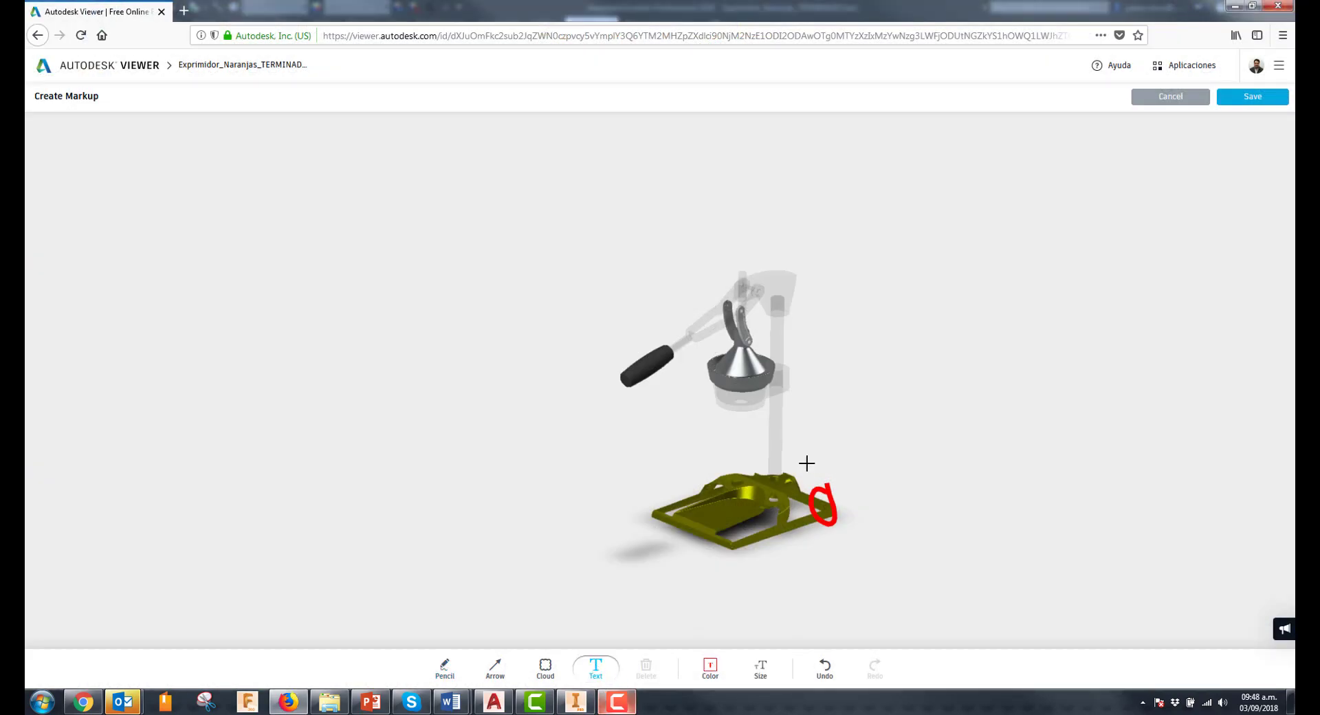
# - Place the red text note 'Buena optimización de la base' and position it above the circled base corner
pyautogui.click(797, 443)
pyautogui.write('Buena optimizaci')
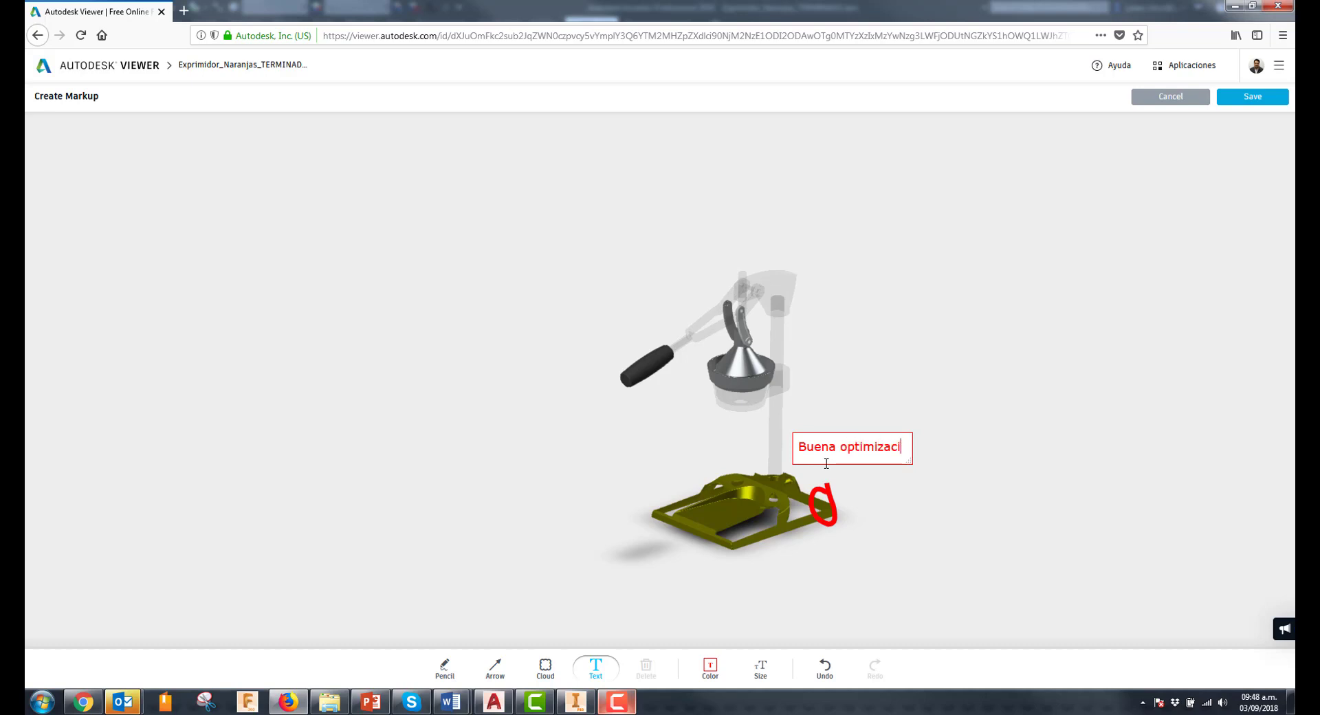
pyautogui.write('ón de')
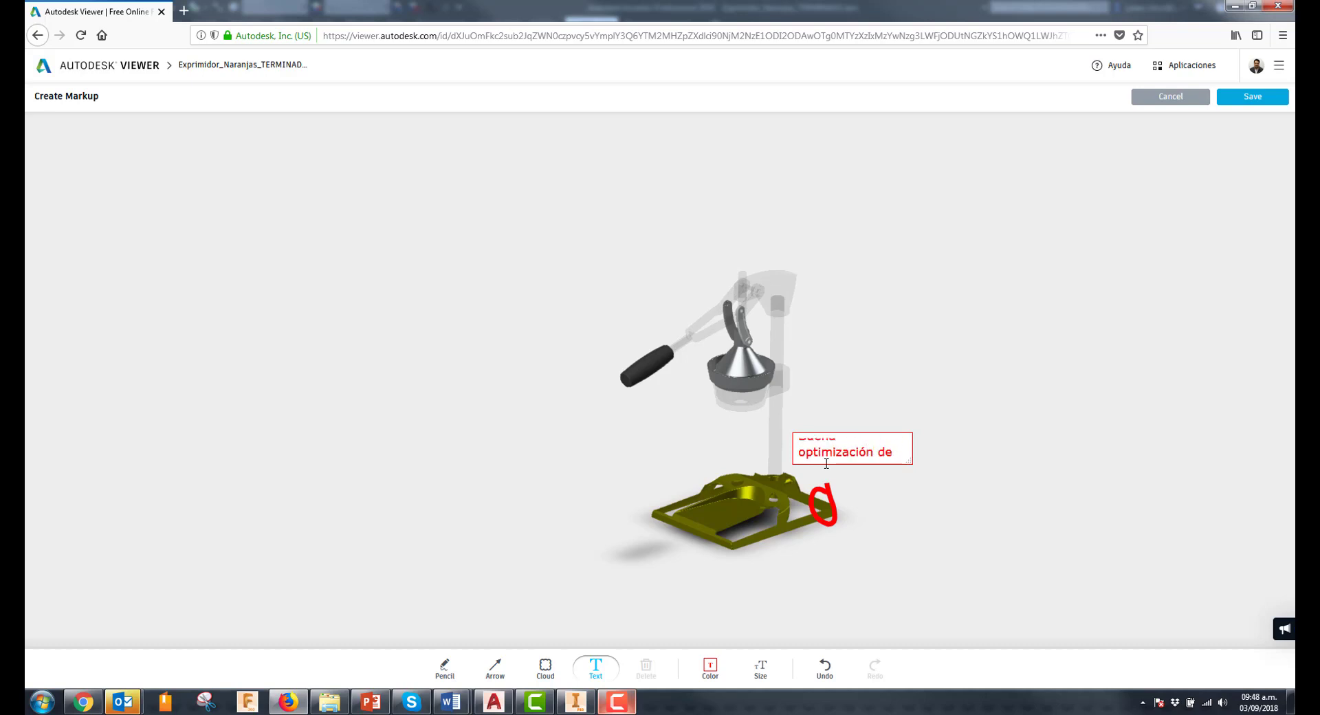
pyautogui.write(' la base')
pyautogui.press('Return')
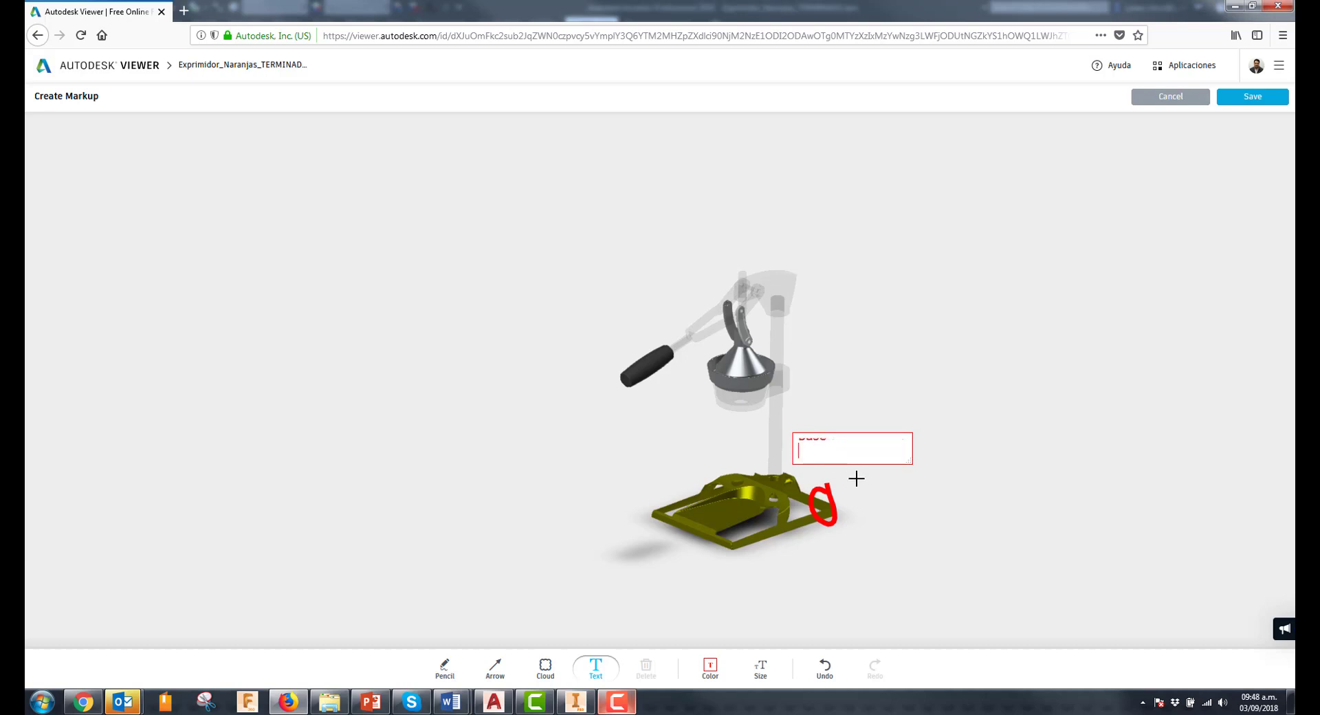
pyautogui.click(927, 416)
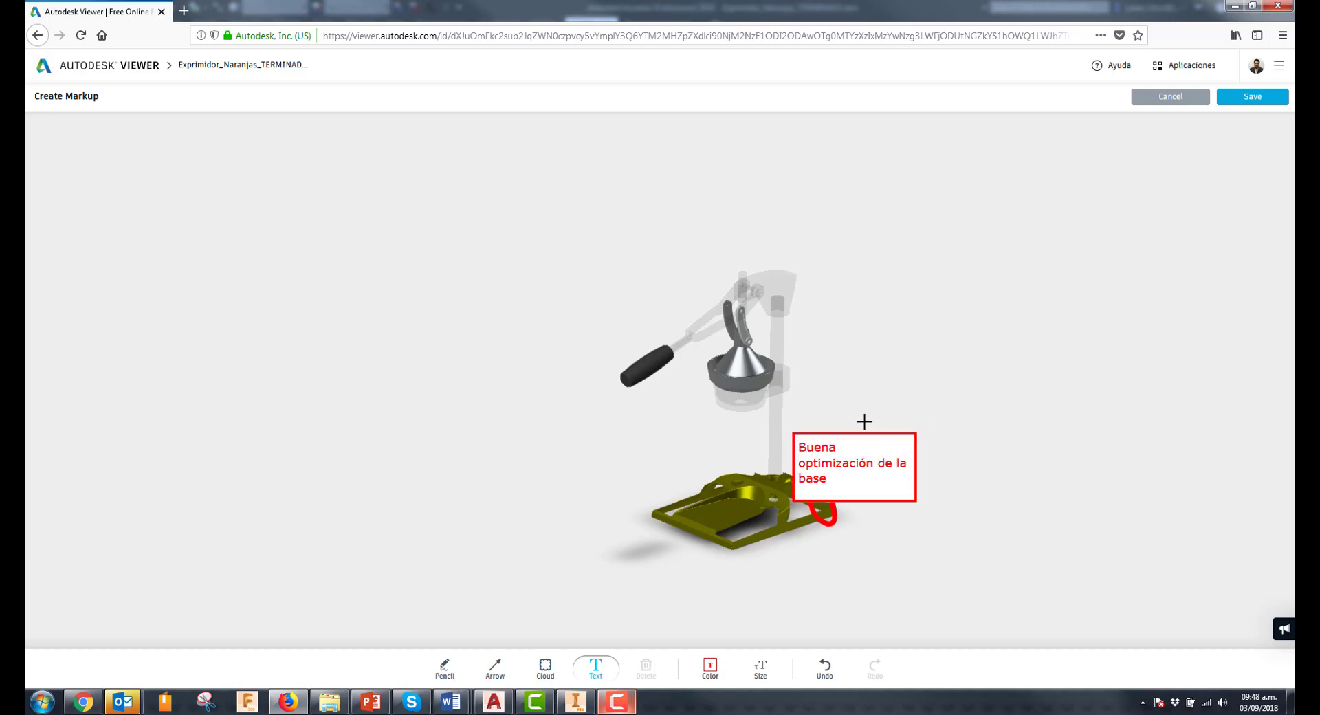
pyautogui.moveTo(840, 442); pyautogui.dragTo(867, 390)
pyautogui.click(889, 494)
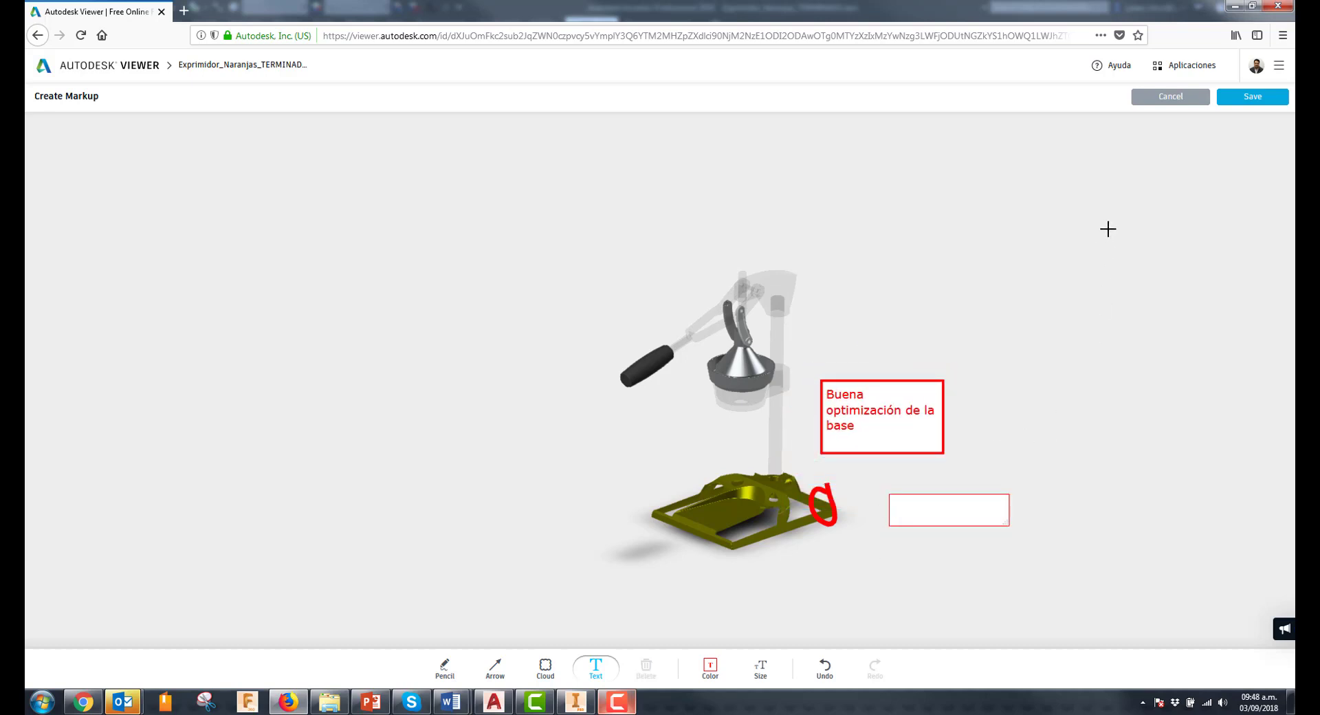
# - Save the red-noted markup as a new comment on the juicer model
pyautogui.click(1251, 97)
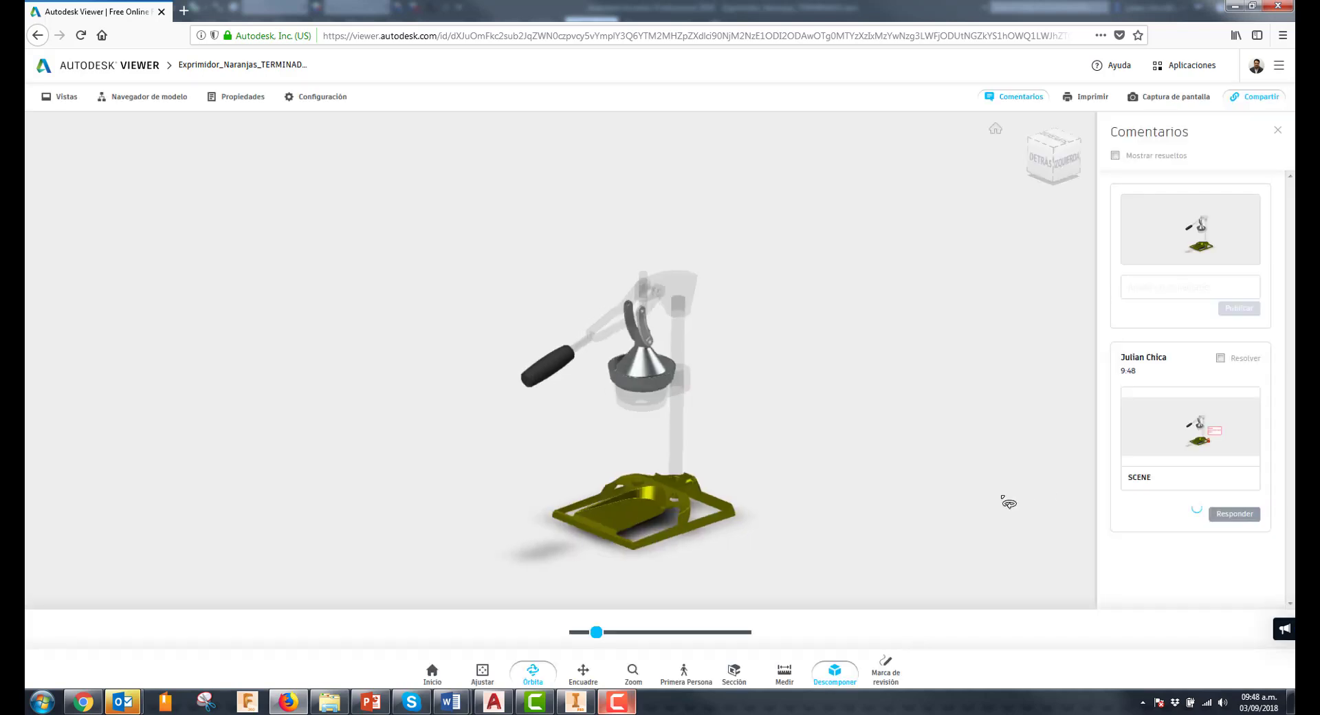